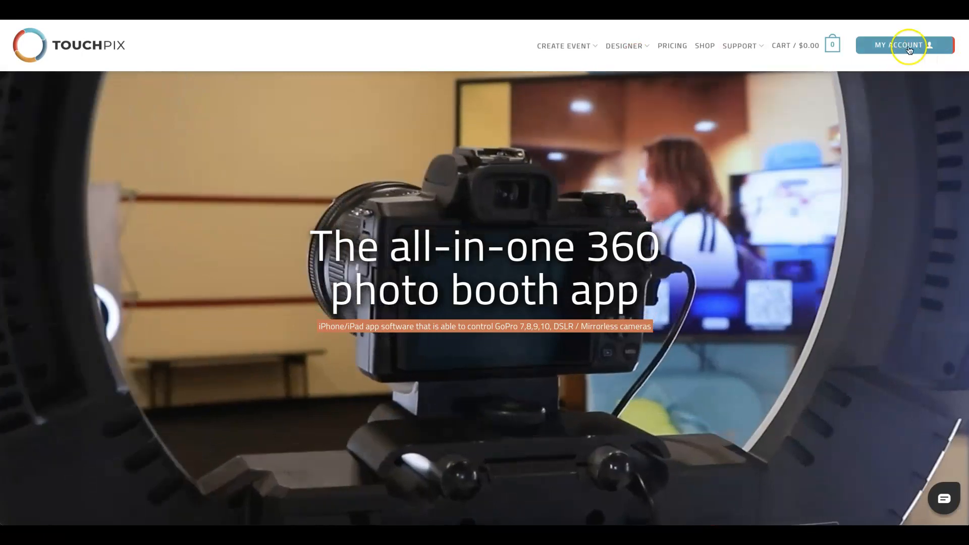
Start creating a new event from a preset.
mouse_move(901, 46)
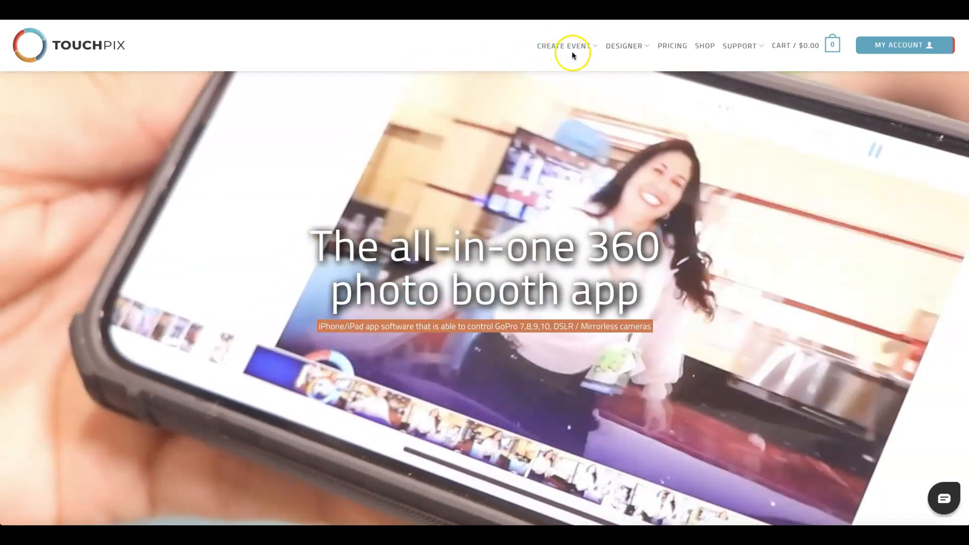
mouse_move(575, 49)
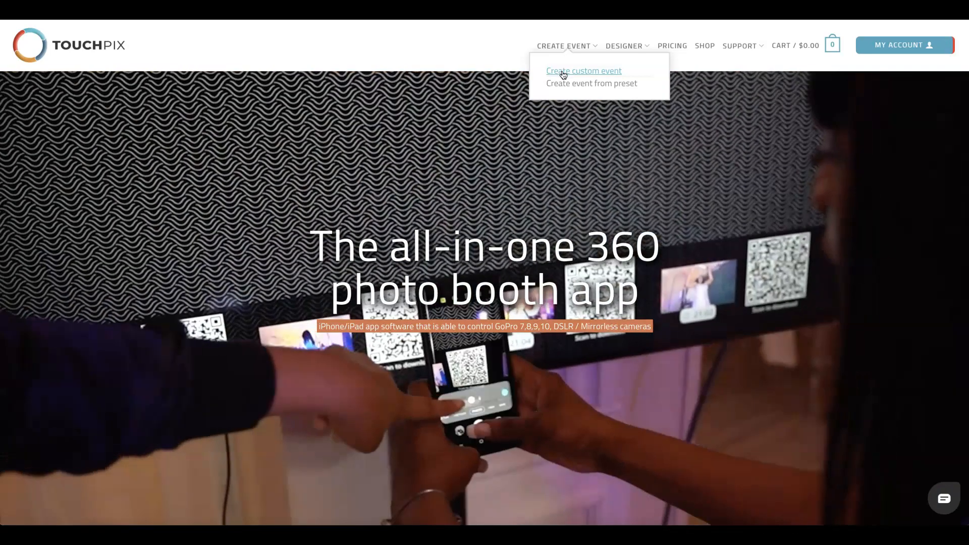
click(569, 86)
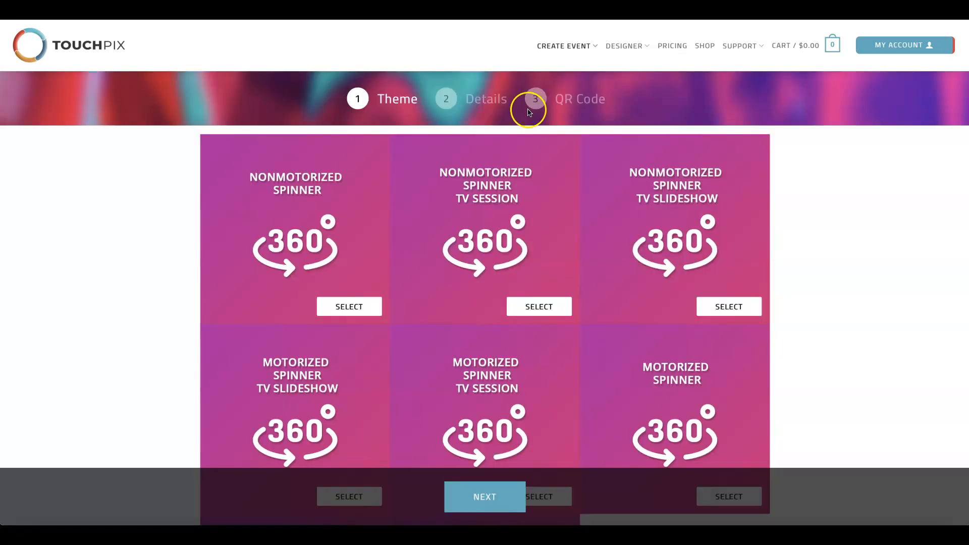
Choose the Motorized Spinner theme for the new event.
scroll(467, 216, down, 1)
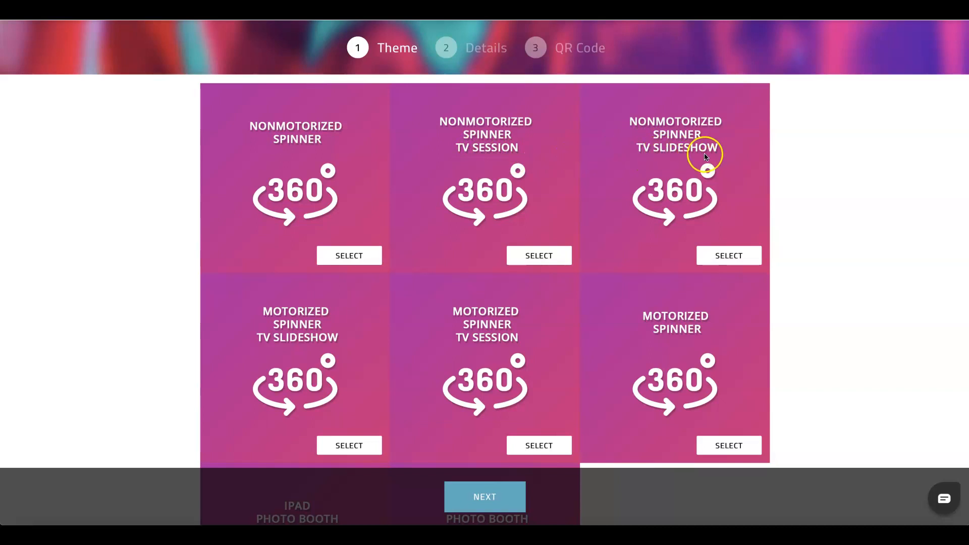
scroll(724, 253, down, 4)
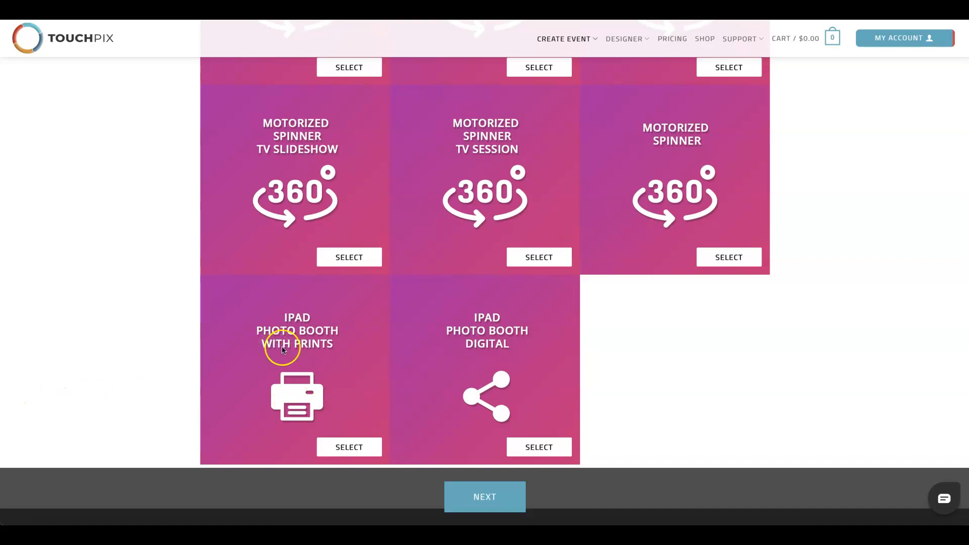
scroll(537, 321, up, 2)
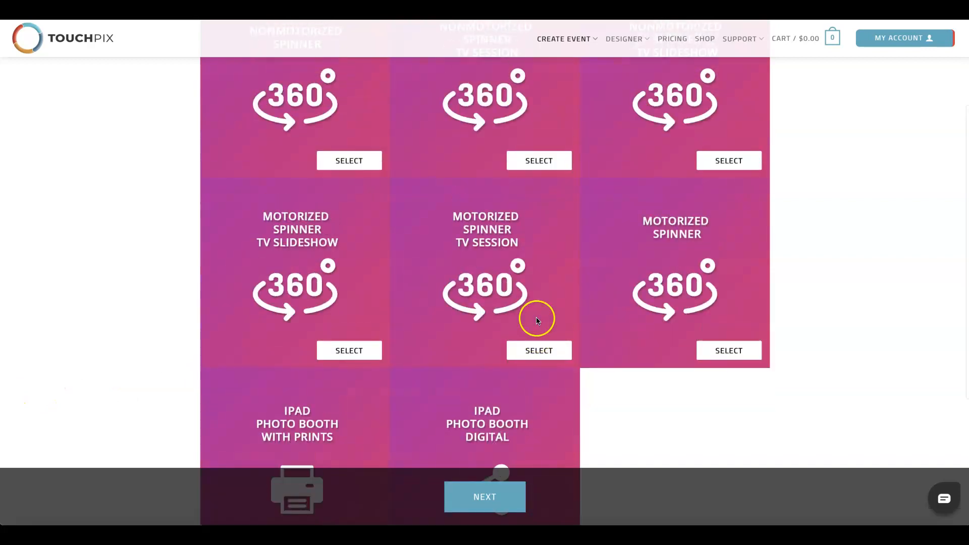
click(730, 354)
scroll(606, 270, up, 1)
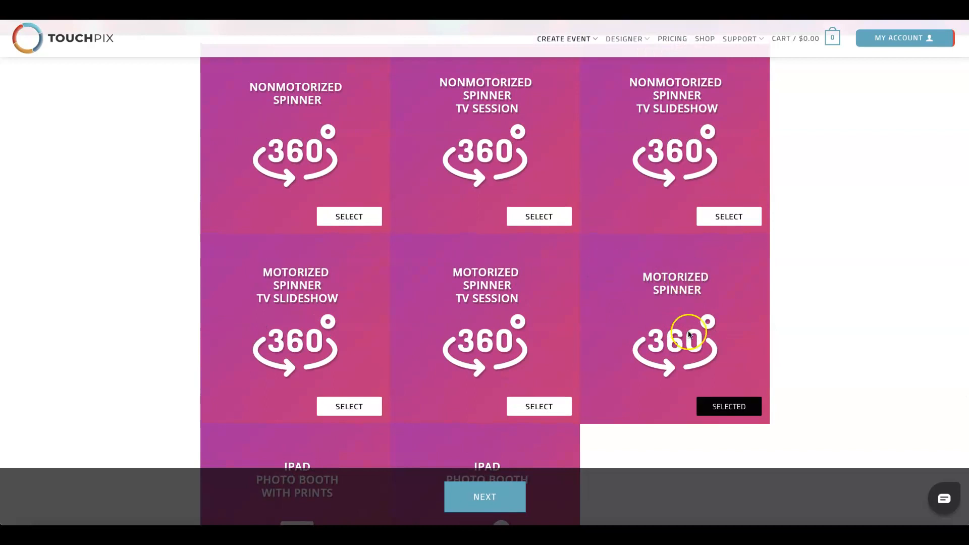
scroll(731, 324, up, 2)
scroll(732, 331, down, 6)
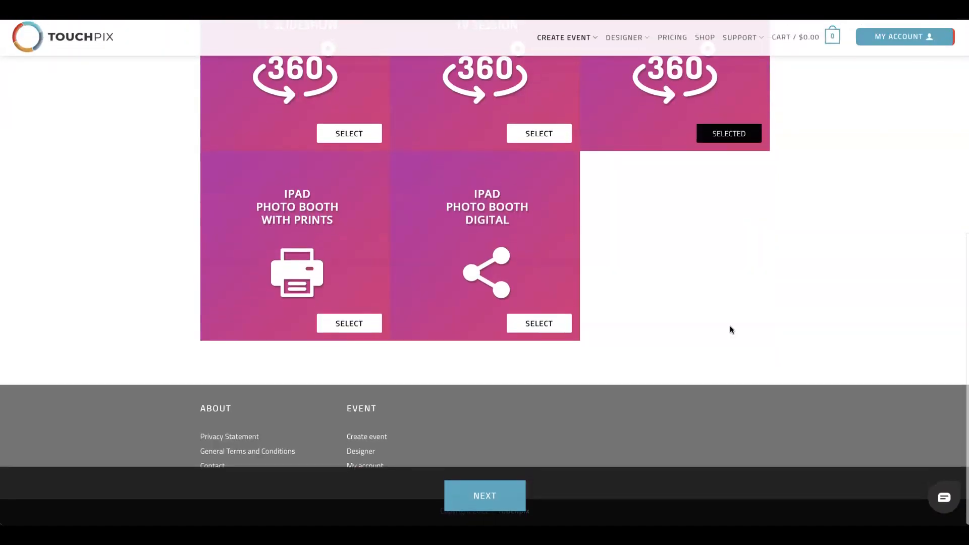
Continue to the event details, with Walls Creations Test as the event name, and agree to the privacy policy and general terms.
click(498, 499)
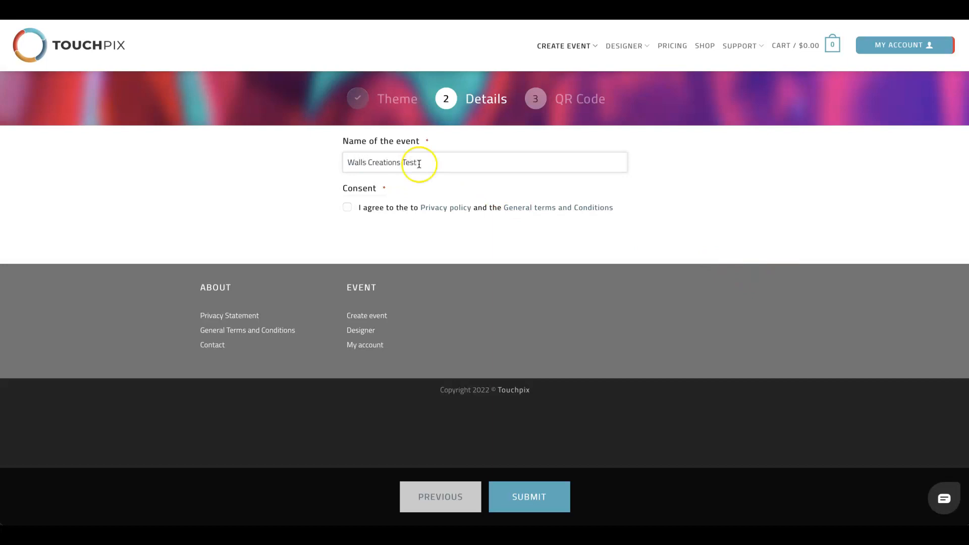
click(347, 207)
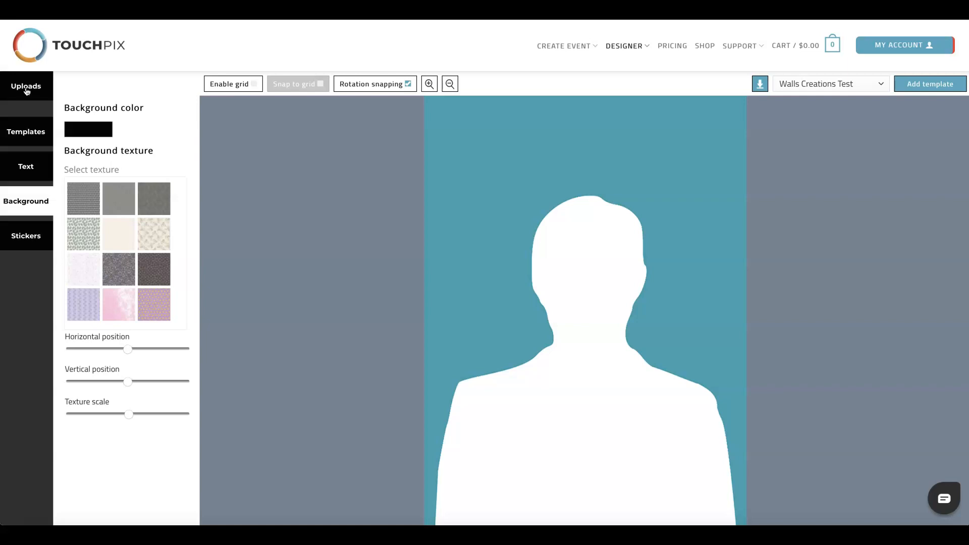
Look through the designer's overlay template categories and the list of Slomo overlays.
click(39, 137)
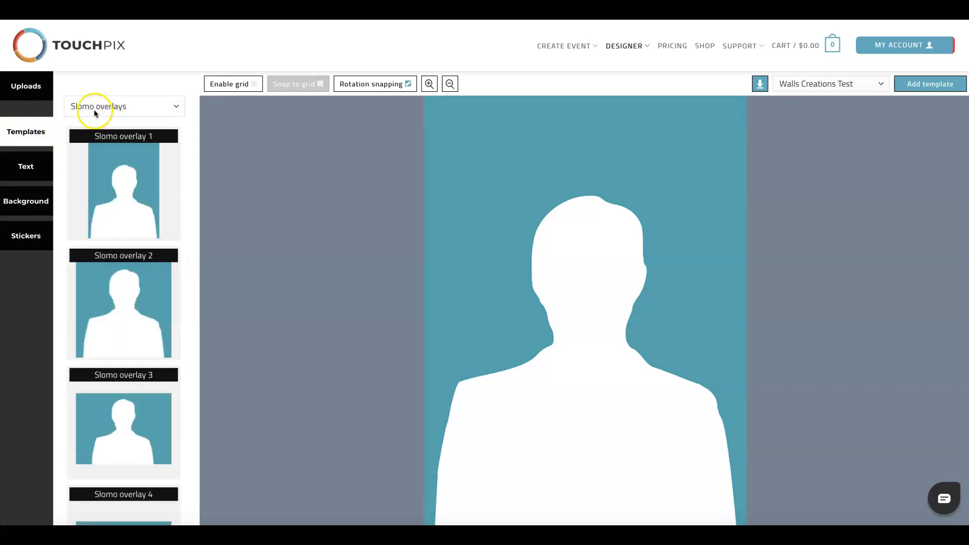
click(108, 106)
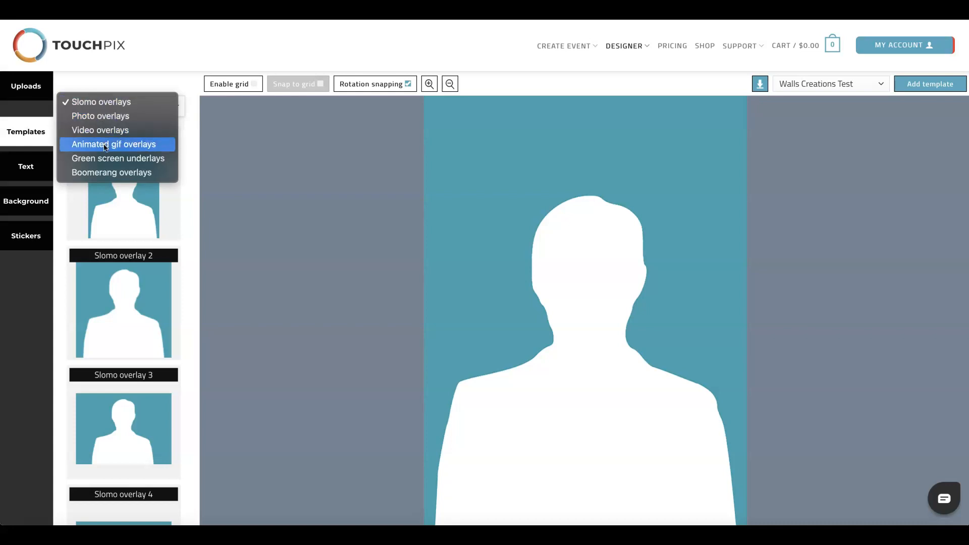
click(131, 157)
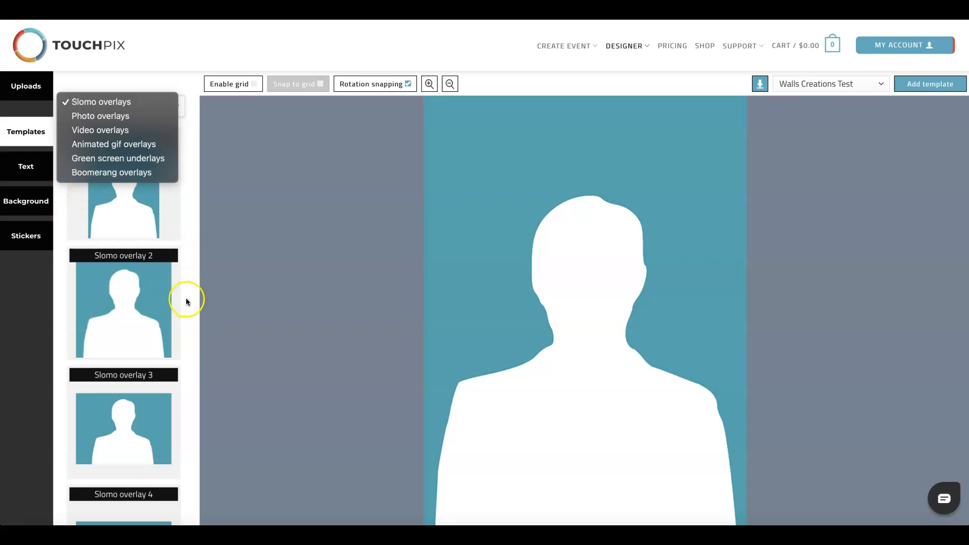
scroll(186, 301, down, 5)
scroll(187, 302, up, 4)
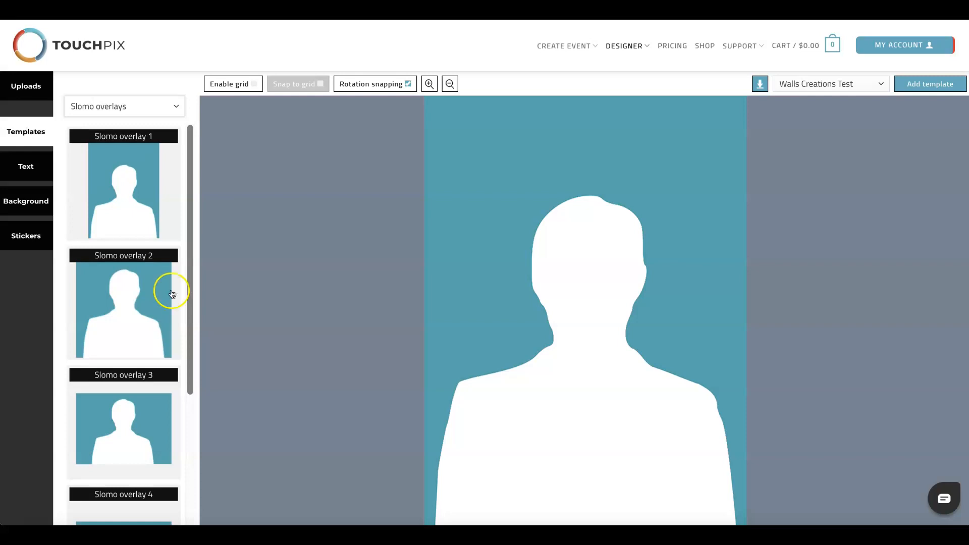
Check the upload requirements for custom stickers, background textures and custom overlays.
click(22, 87)
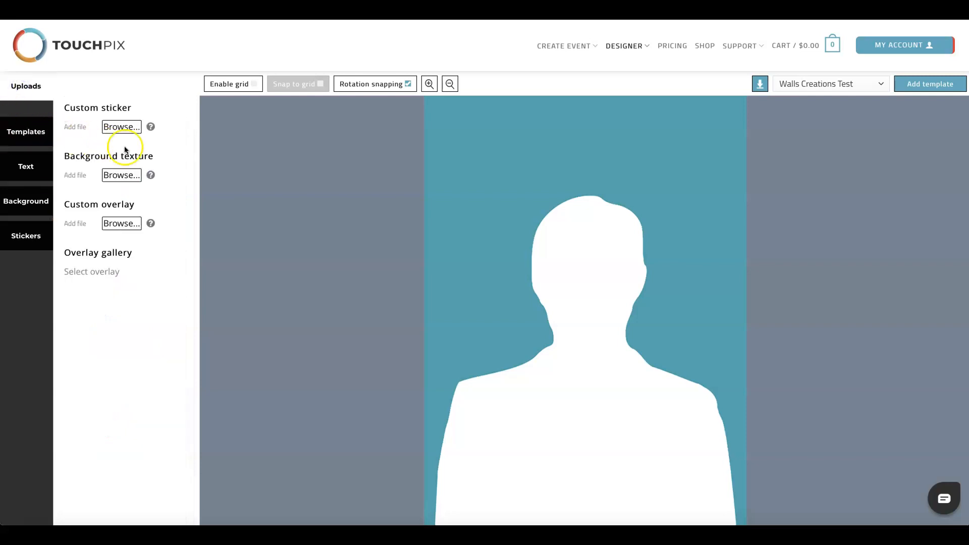
mouse_move(151, 127)
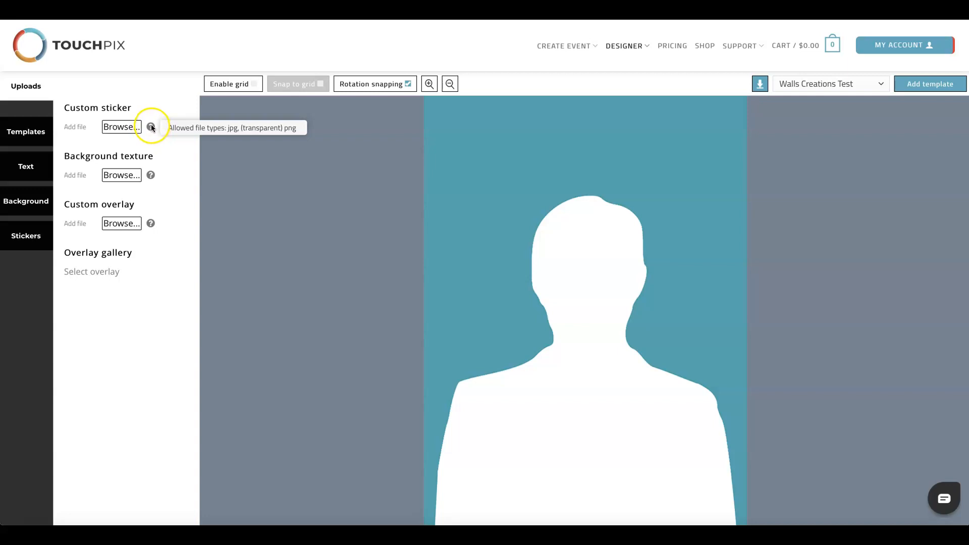
mouse_move(152, 179)
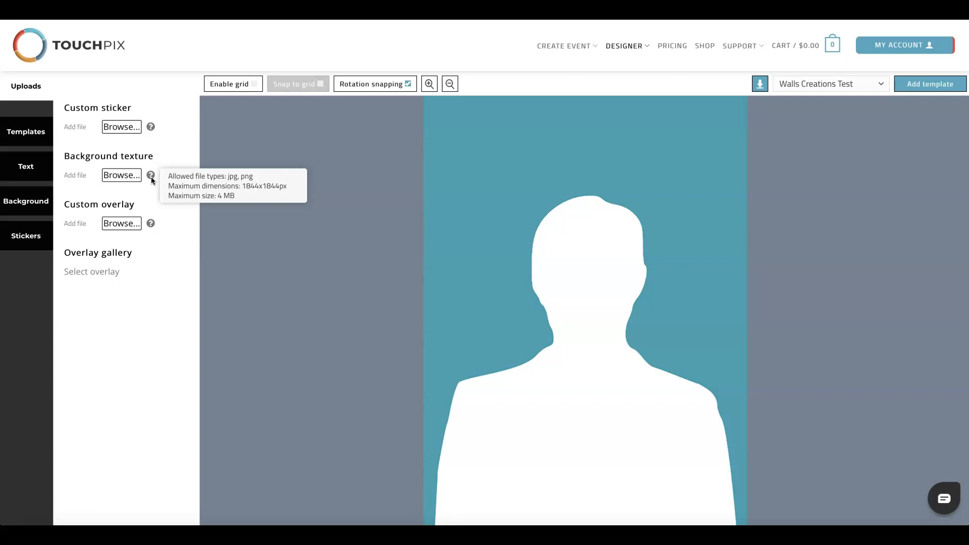
mouse_move(150, 225)
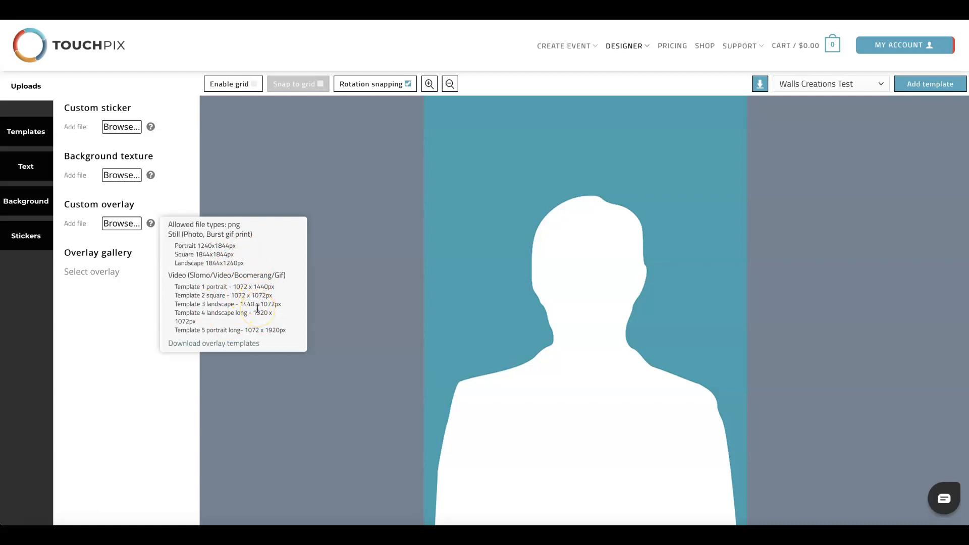
Choose Slomo overlay 1 from the Slomo overlay templates for the Walls Creations Test event.
click(33, 132)
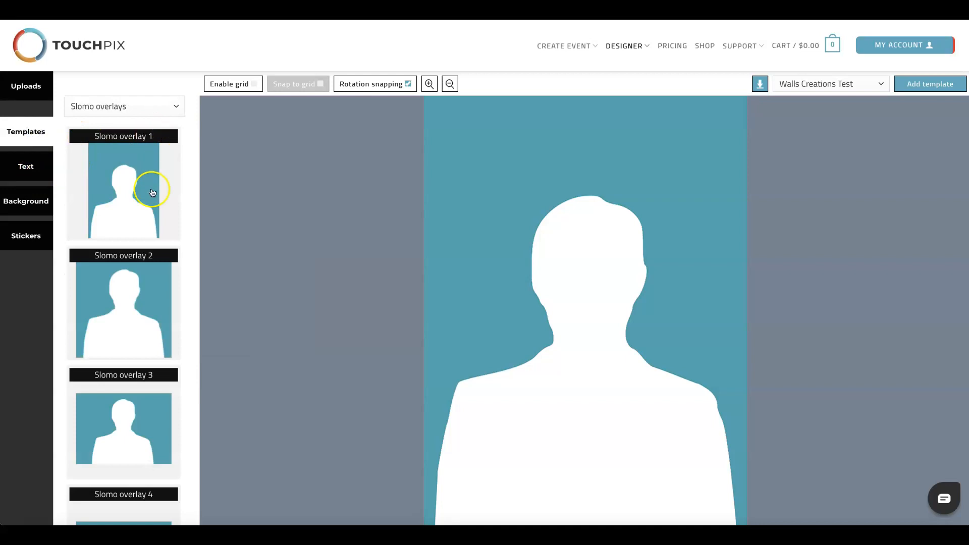
scroll(149, 236, down, 1)
scroll(149, 235, down, 5)
scroll(149, 192, up, 6)
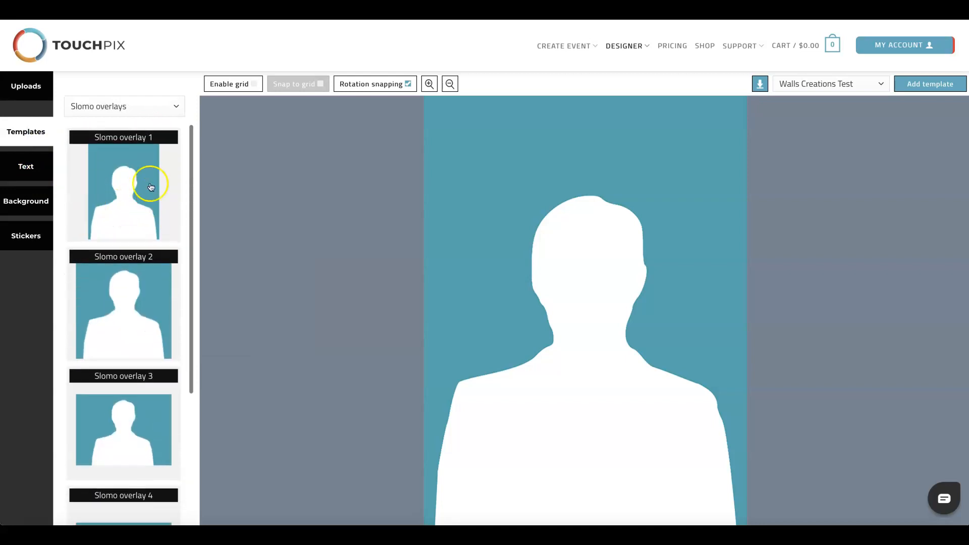
click(125, 180)
click(139, 181)
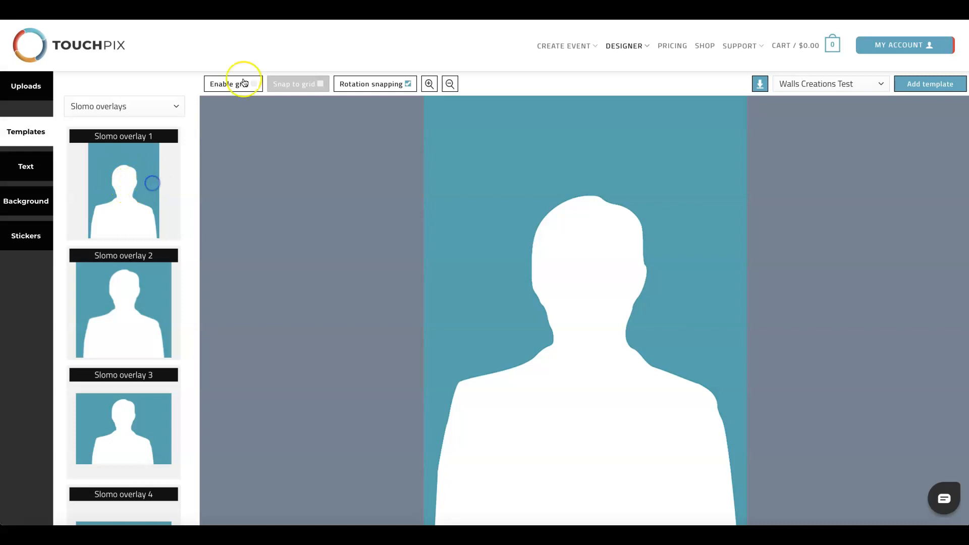
Switch to the New designer (beta) and log in through Touchpix.
mouse_move(594, 50)
mouse_move(631, 44)
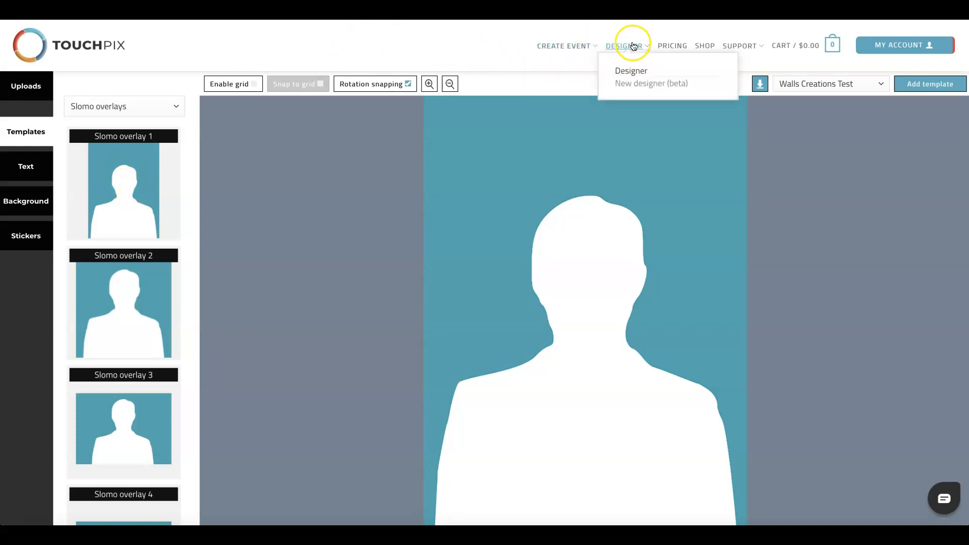
click(645, 85)
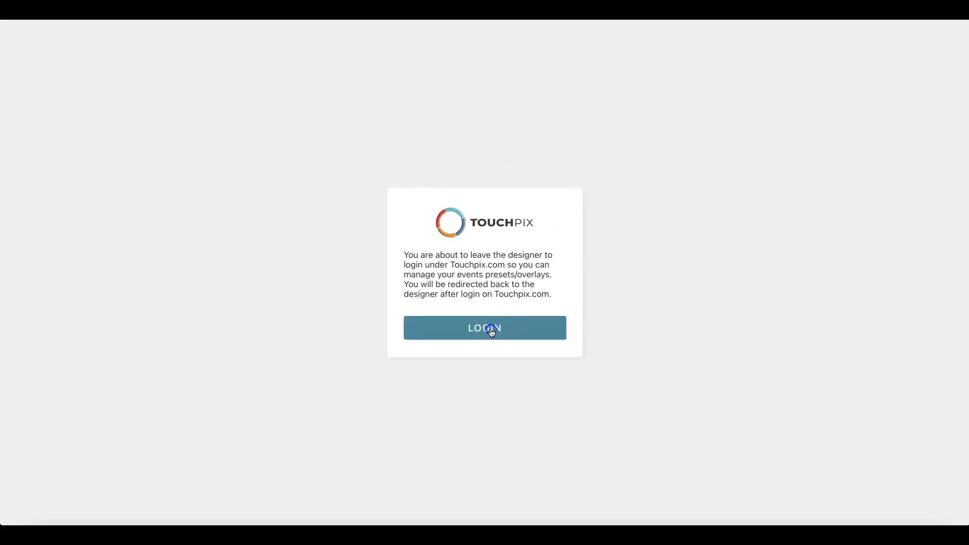
click(490, 108)
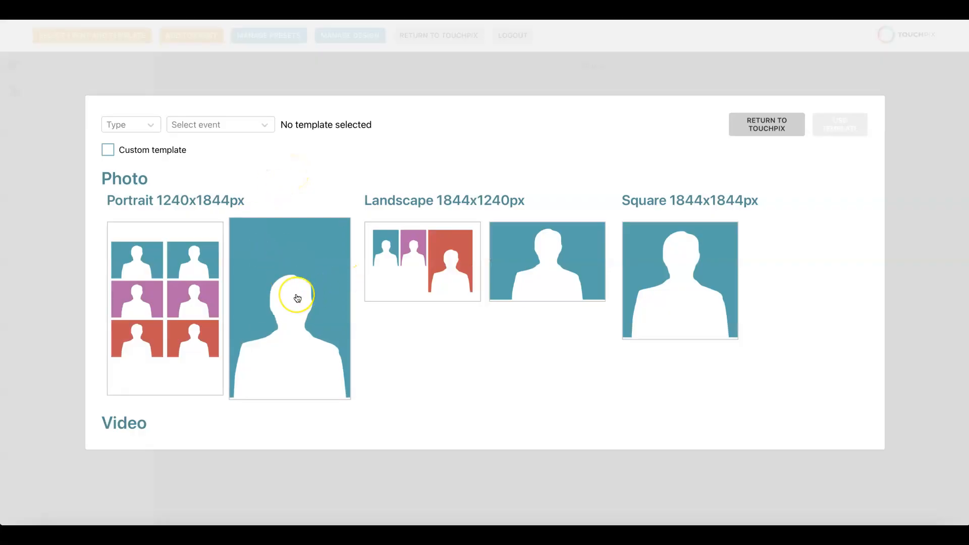
Select the video template Template 2 square, 1072 x 1072px, after reviewing the other video sizes.
scroll(298, 297, down, 5)
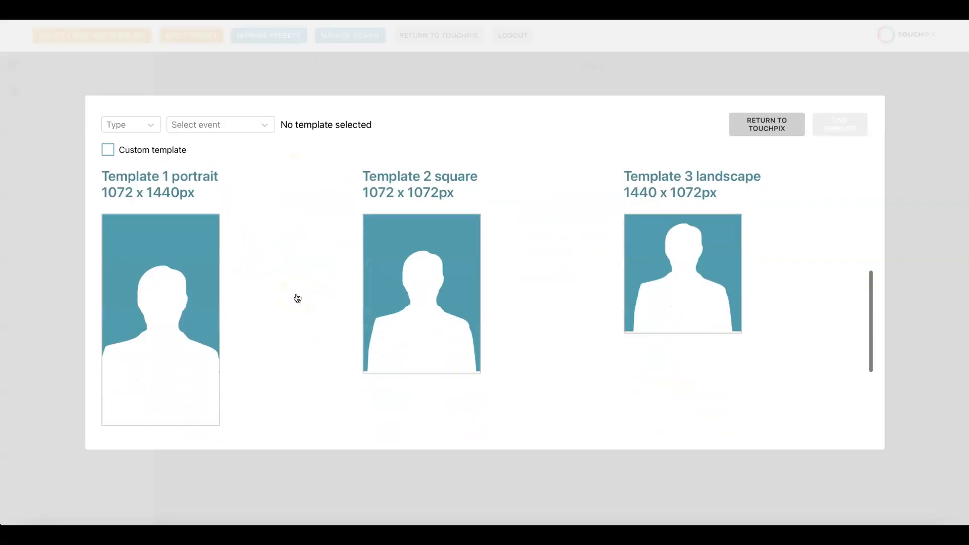
click(471, 281)
scroll(361, 313, up, 3)
scroll(361, 311, up, 2)
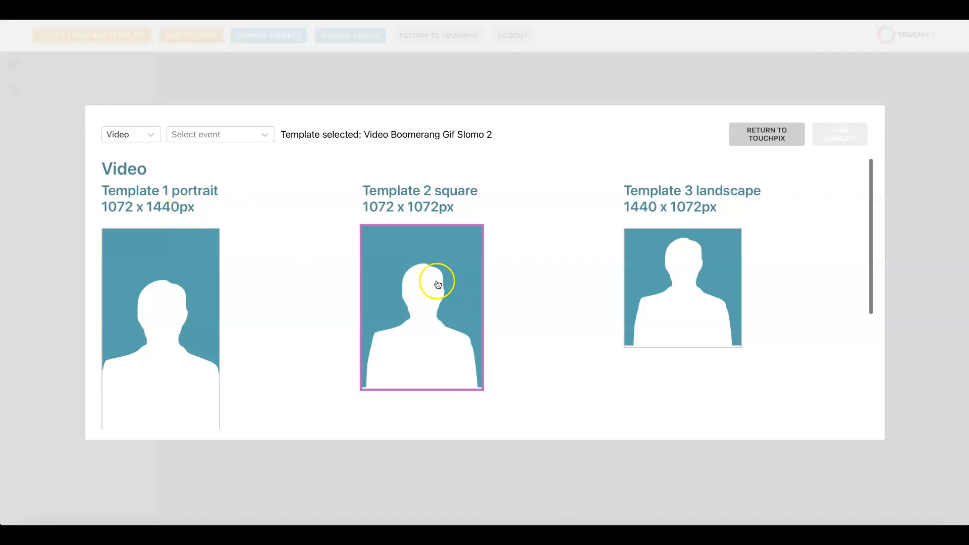
scroll(427, 318, down, 4)
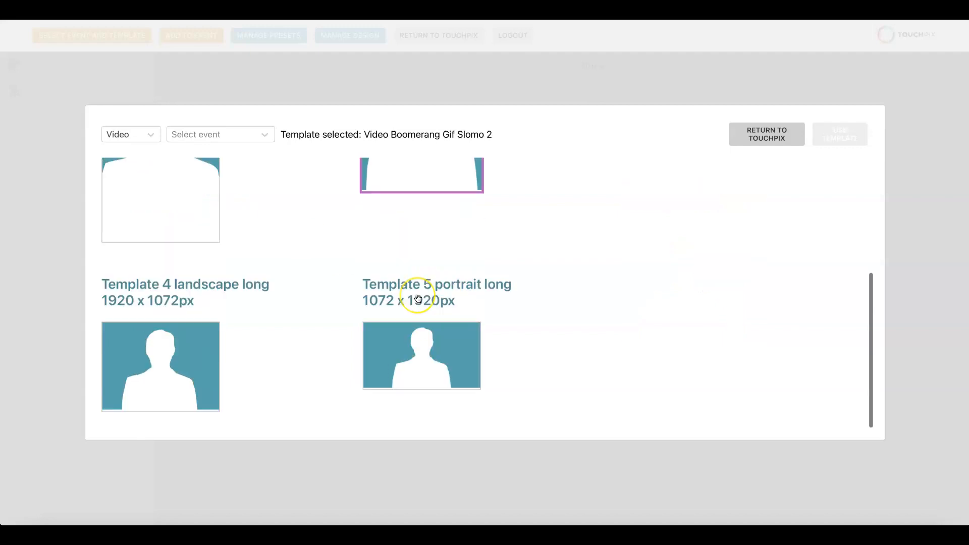
scroll(422, 299, up, 4)
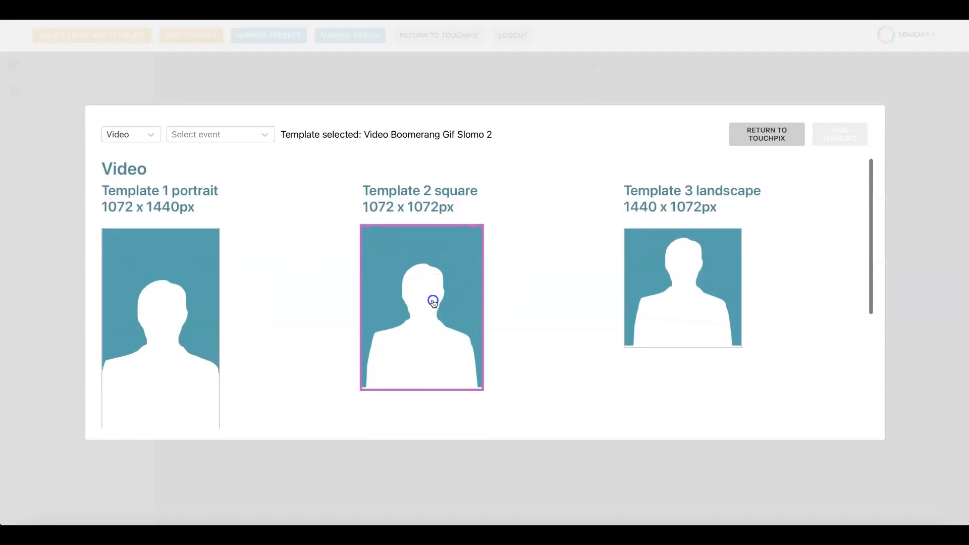
Assign the template to the Walls Creations Test event and load it into the design editor.
click(836, 134)
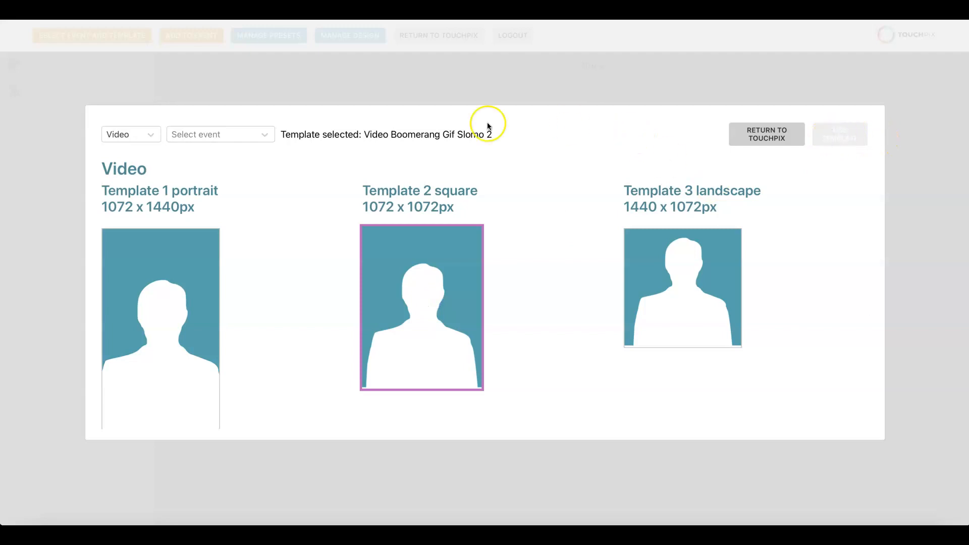
click(222, 135)
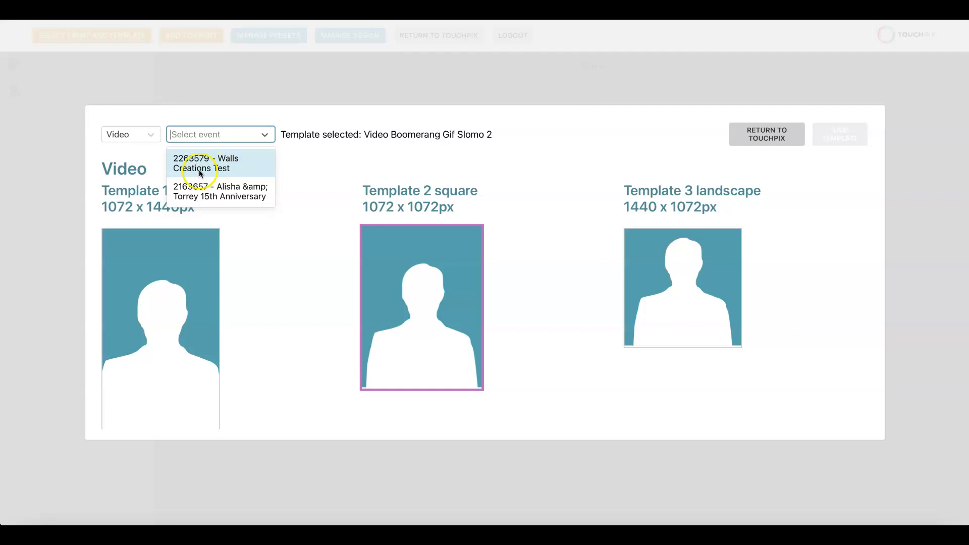
click(227, 171)
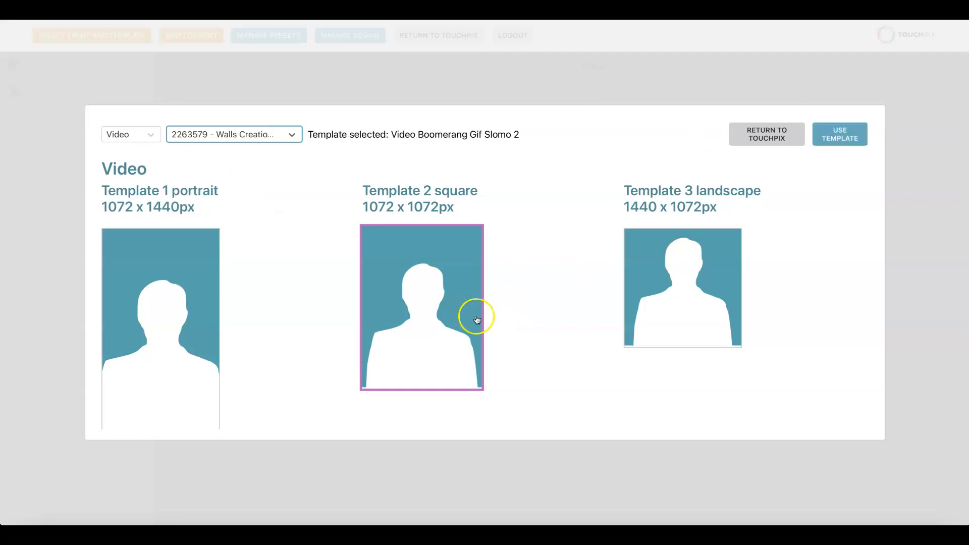
click(838, 141)
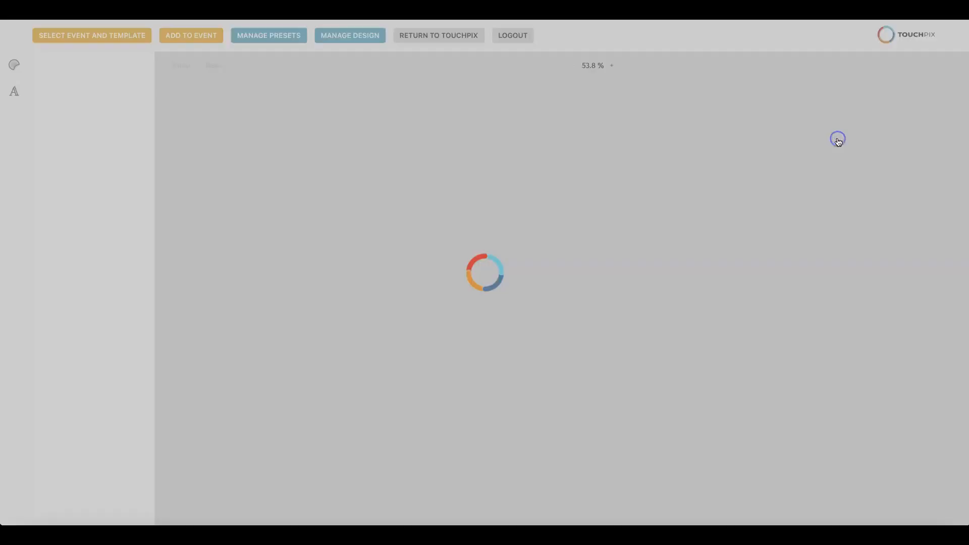
Check the preset management options, including loading a saved preset.
click(289, 35)
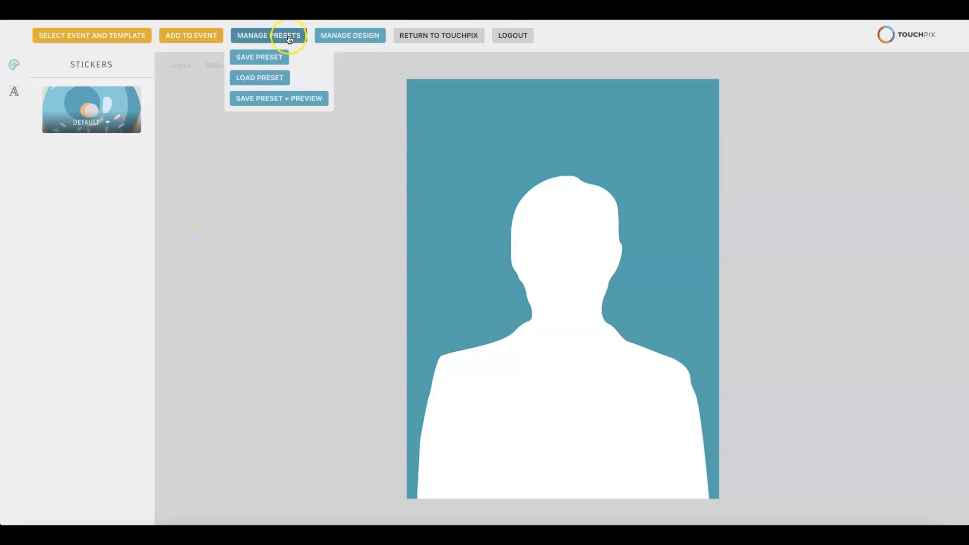
click(268, 80)
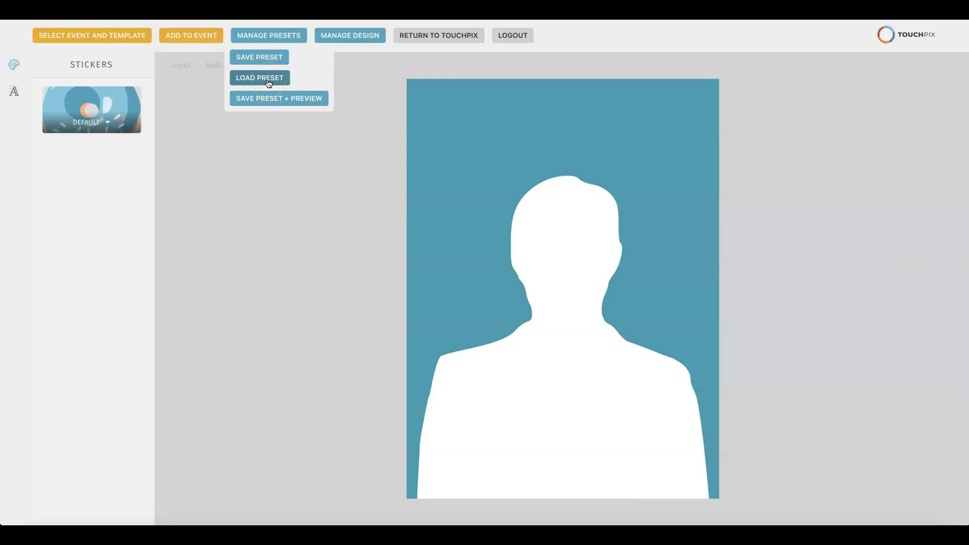
click(886, 118)
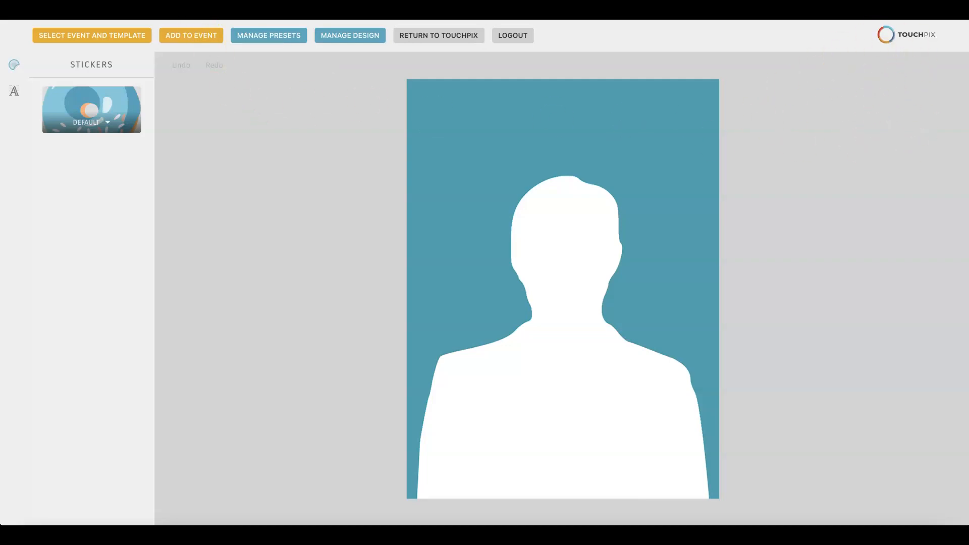
Load the user preset "mardi overlay" into the design editor.
click(267, 35)
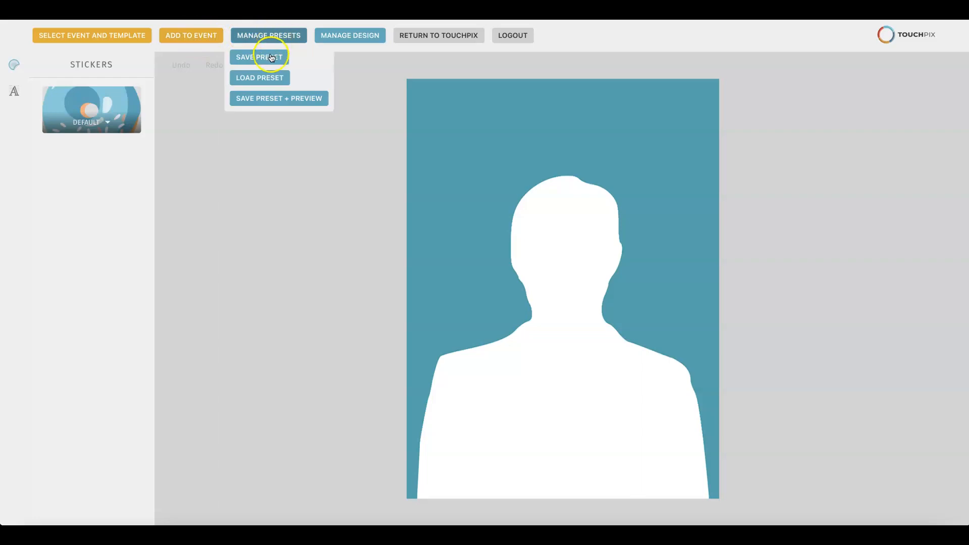
click(271, 77)
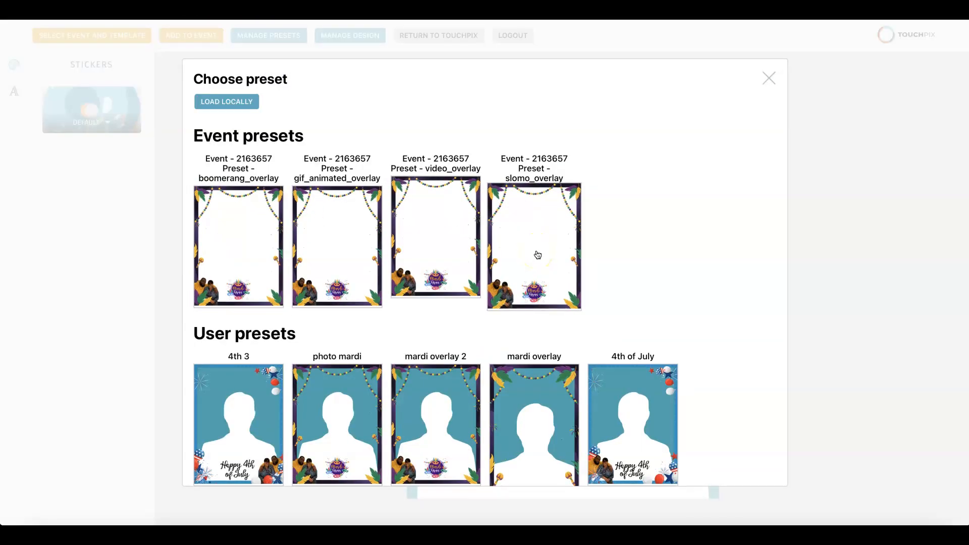
scroll(523, 281, down, 2)
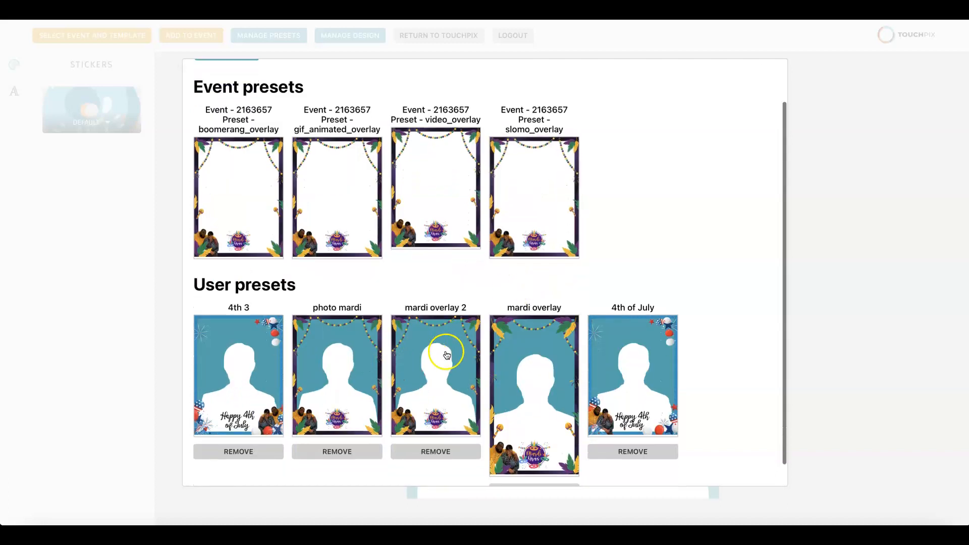
click(570, 333)
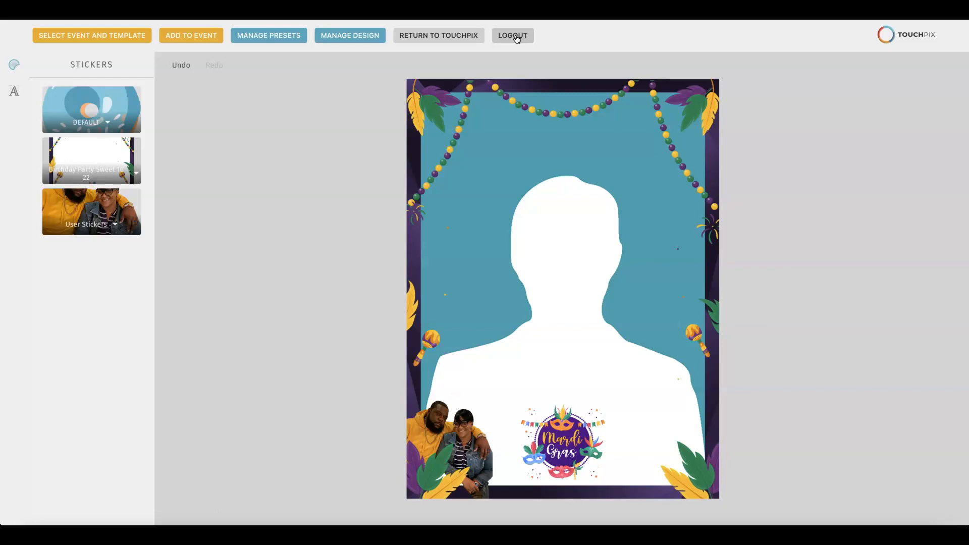
Save the Mardi Gras design as a preset with preview, and view the downloaded preview image before returning to the editor.
mouse_move(275, 35)
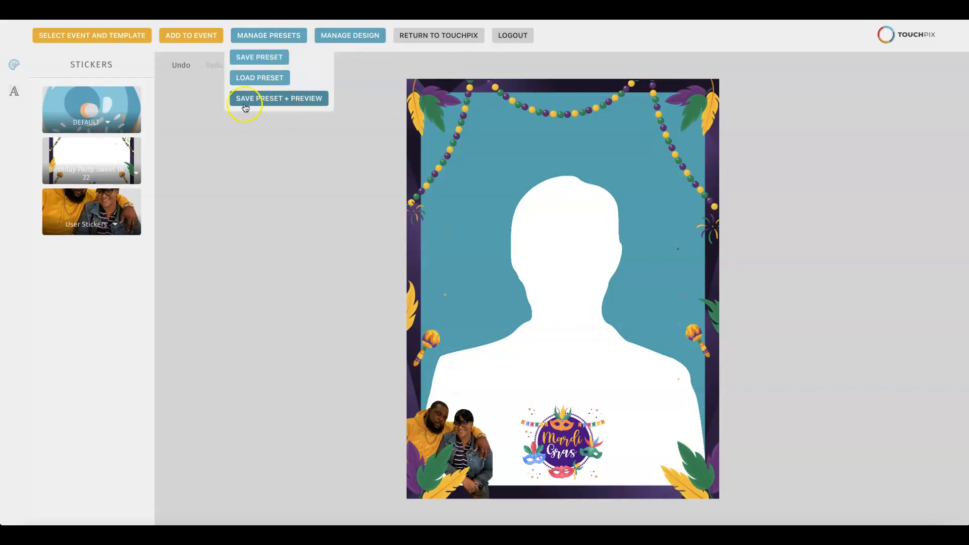
click(305, 99)
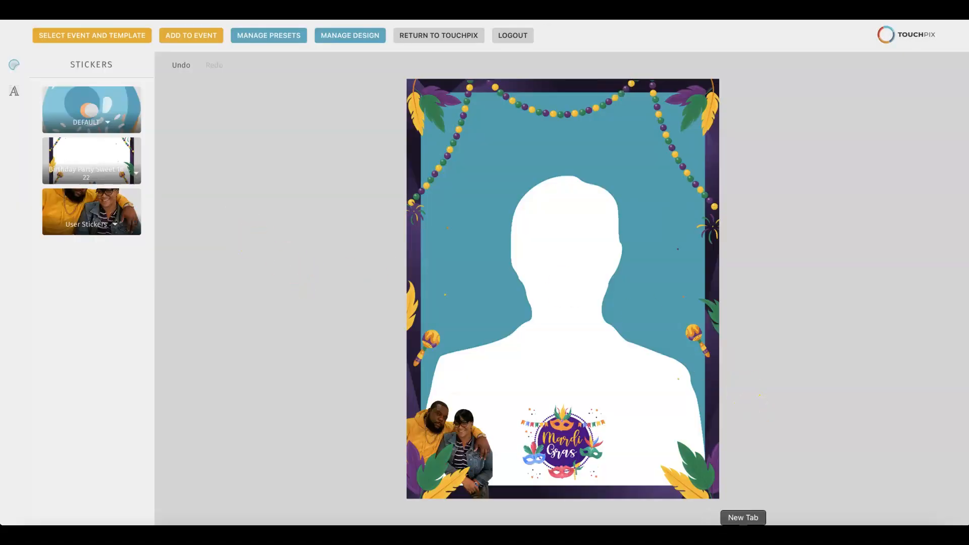
click(717, 524)
click(717, 478)
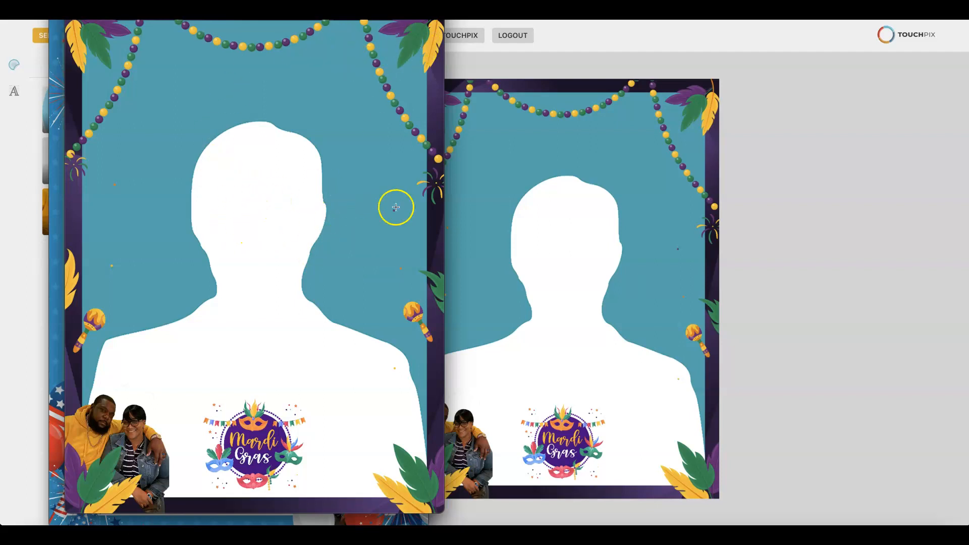
click(824, 227)
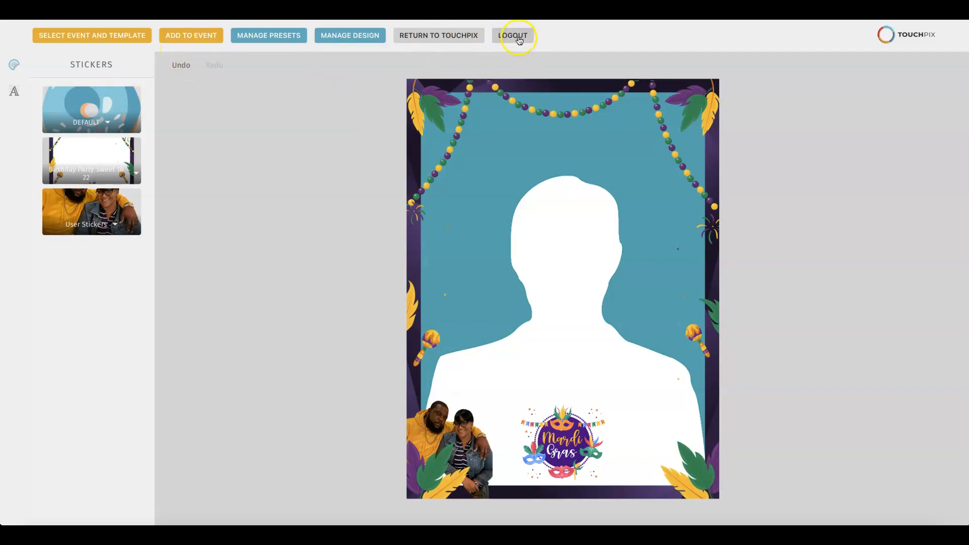
Leave the designer for the Touchpix account and open the Walls Creations Test event for editing.
click(443, 34)
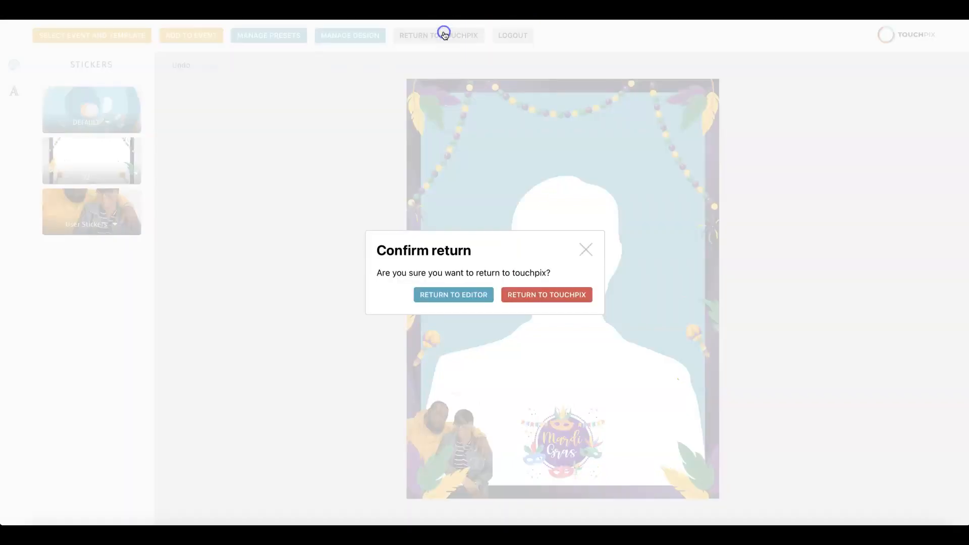
click(554, 298)
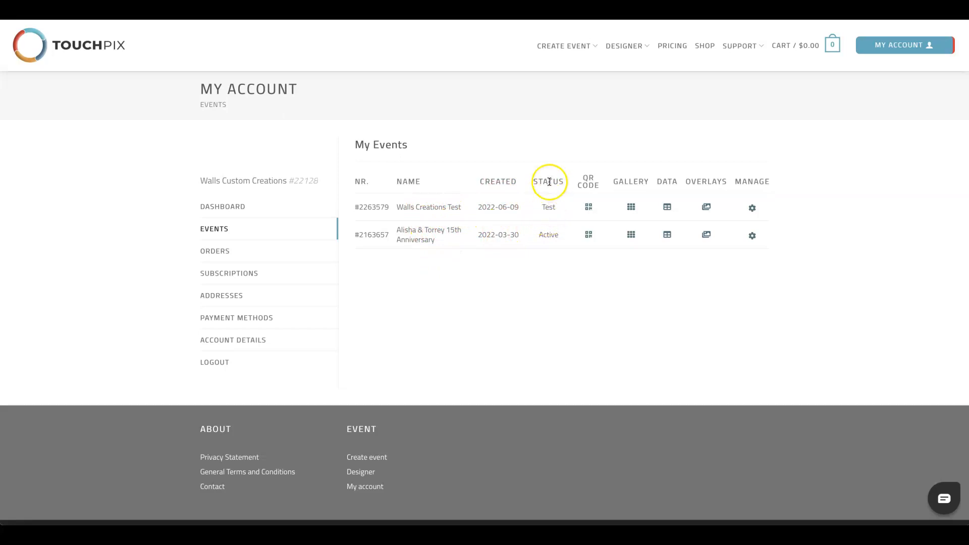
click(753, 209)
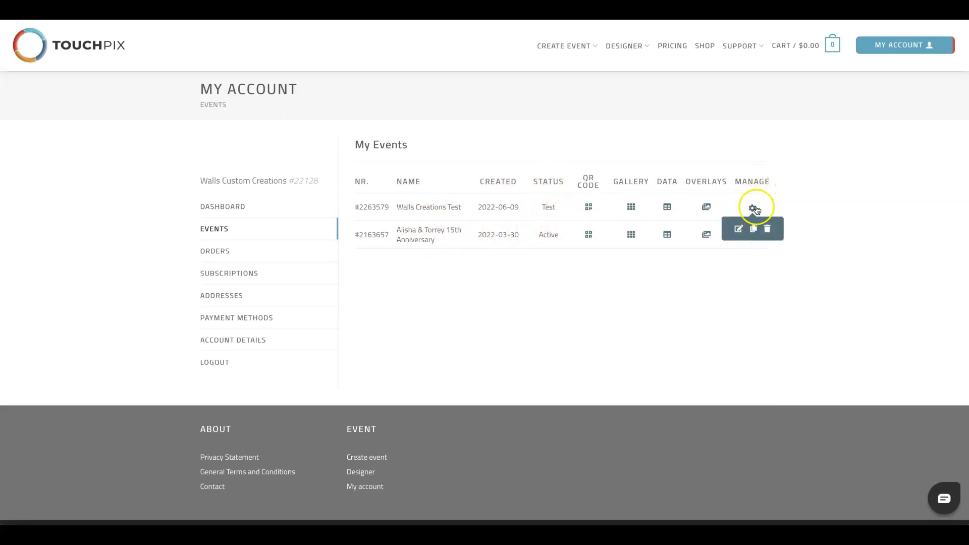
click(740, 230)
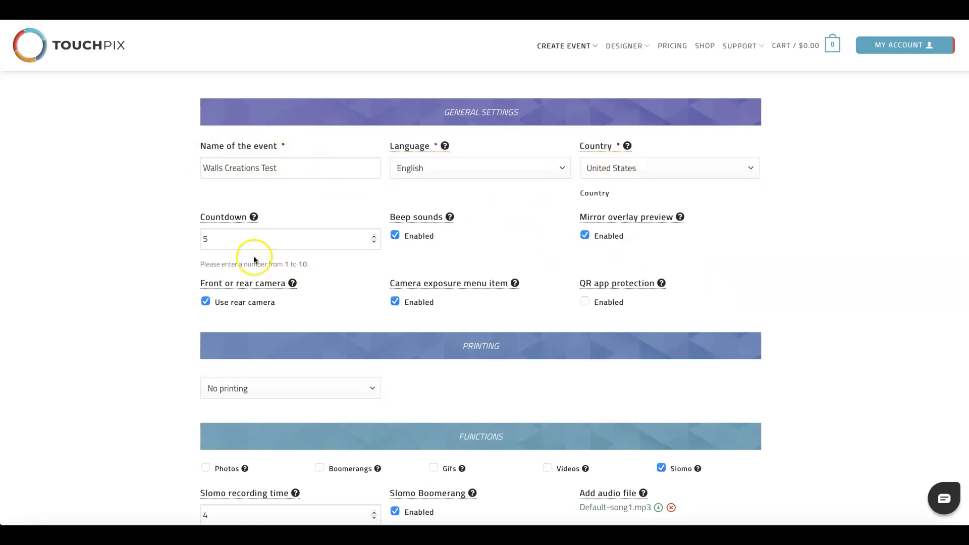
Set the event's countdown to 3 and read the help note on QR app protection.
drag(210, 239, 189, 241)
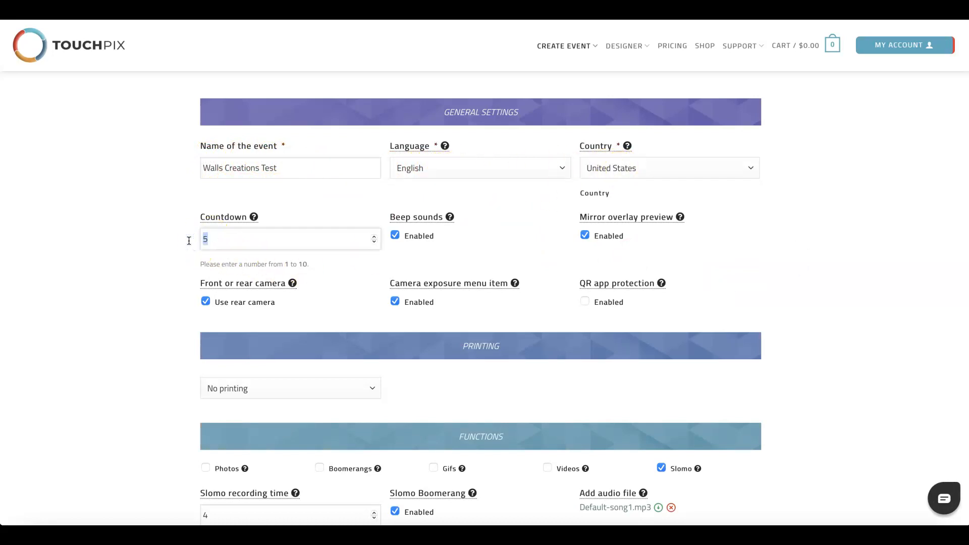
text(3)
mouse_move(428, 239)
mouse_move(515, 283)
click(661, 284)
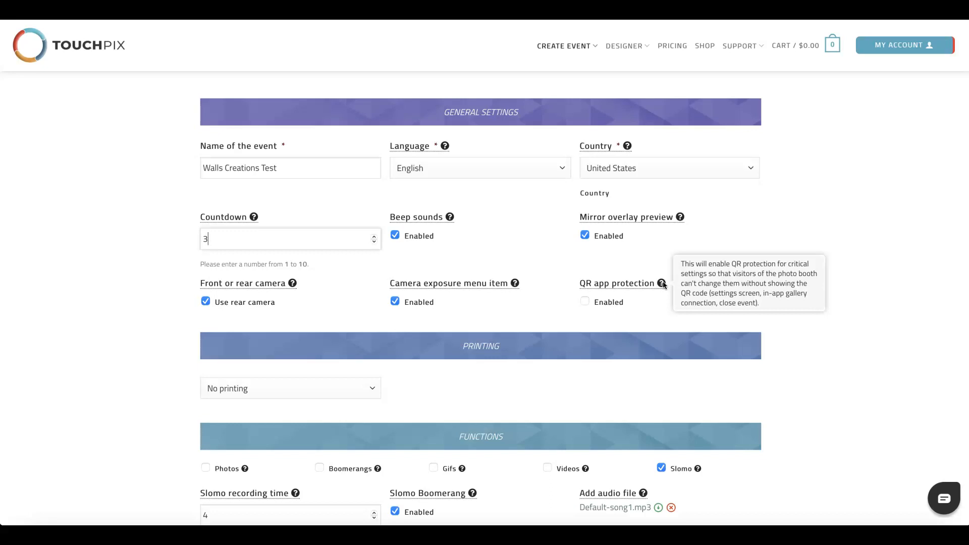
Enable the Photos function for the event.
scroll(444, 368, down, 3)
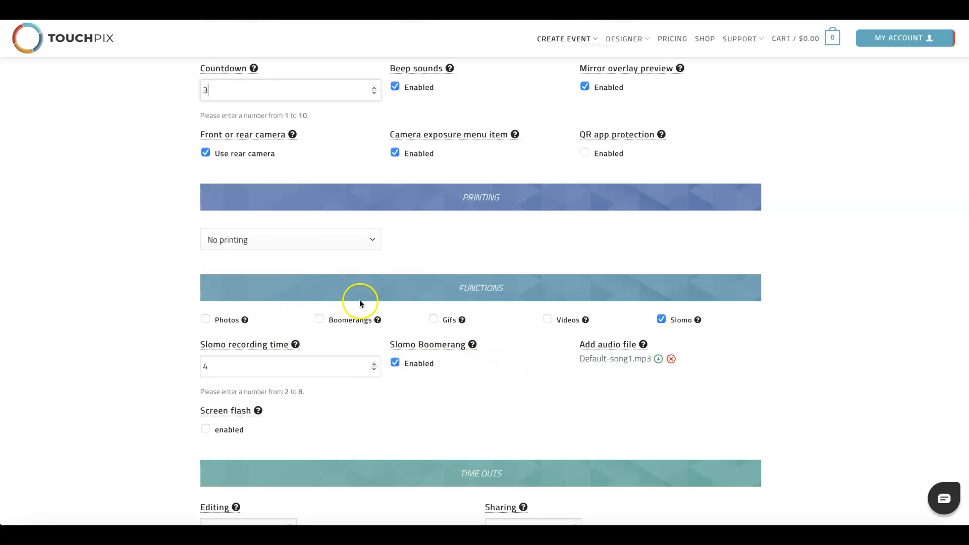
scroll(361, 302, down, 1)
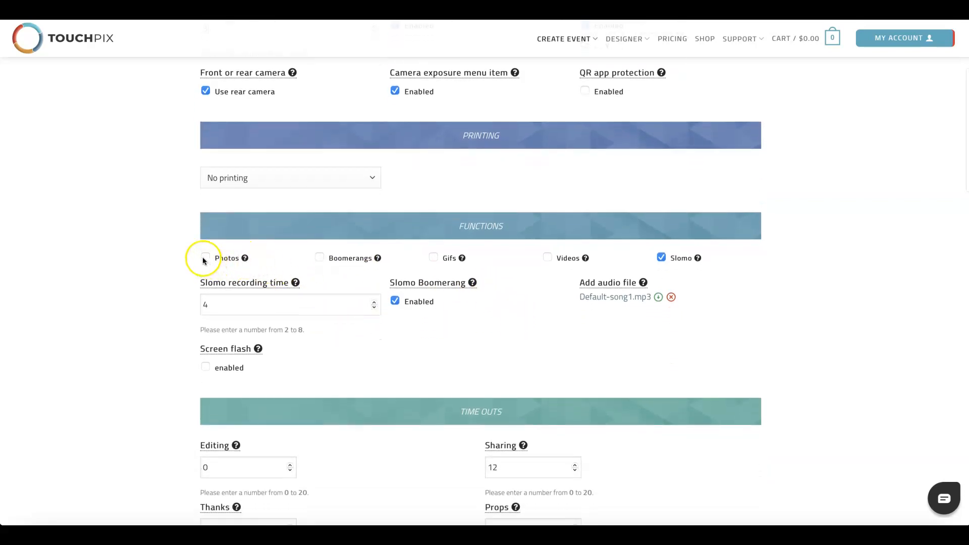
click(207, 258)
Try out the Boomerangs and Videos functions to reveal their settings, and disable both again.
click(321, 258)
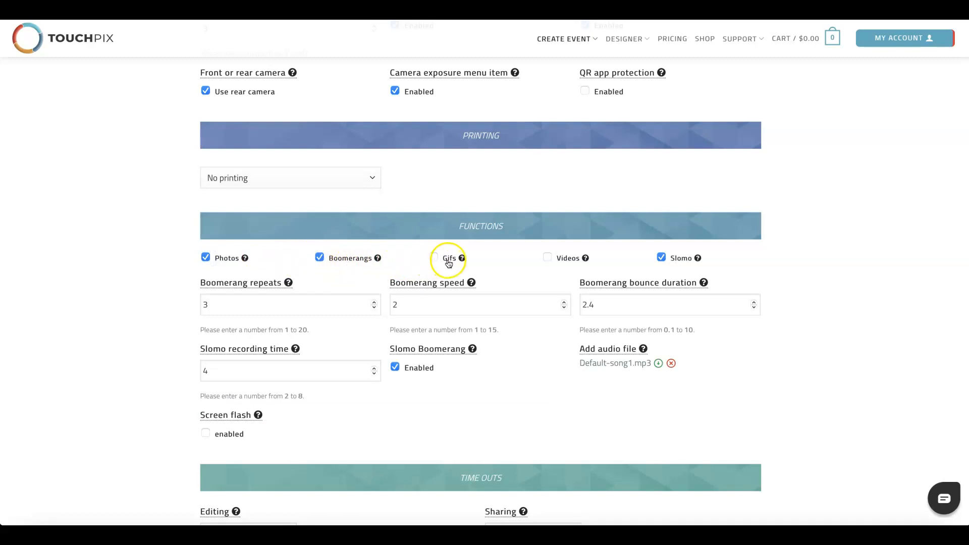
click(550, 261)
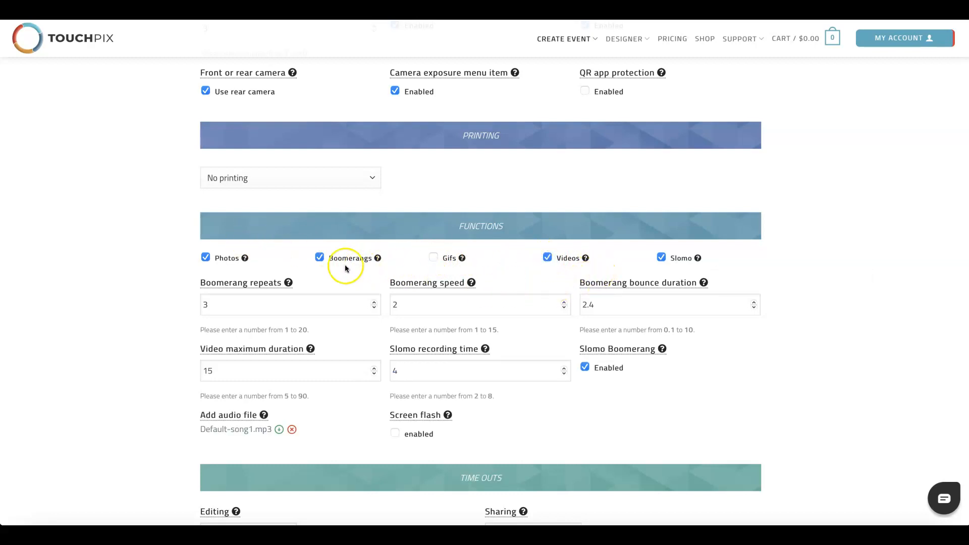
click(320, 257)
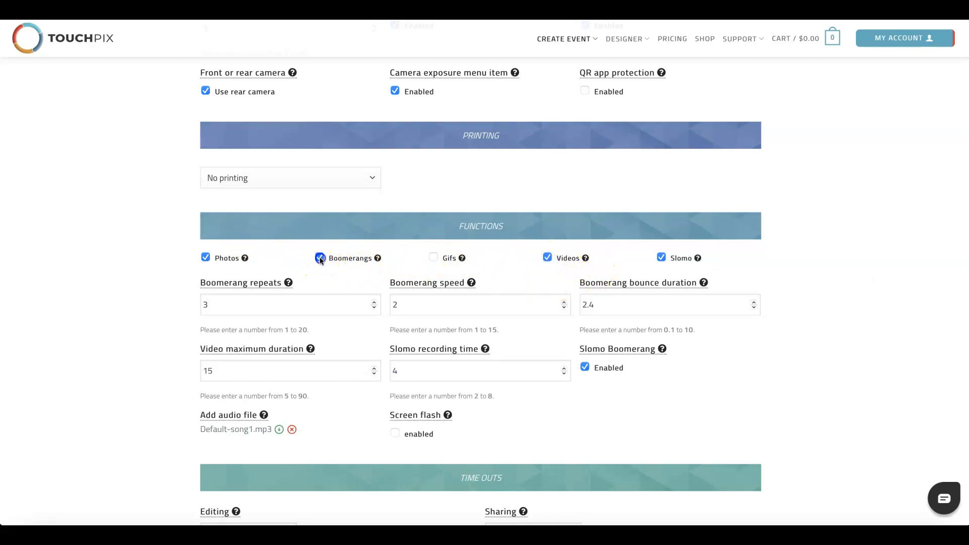
click(548, 258)
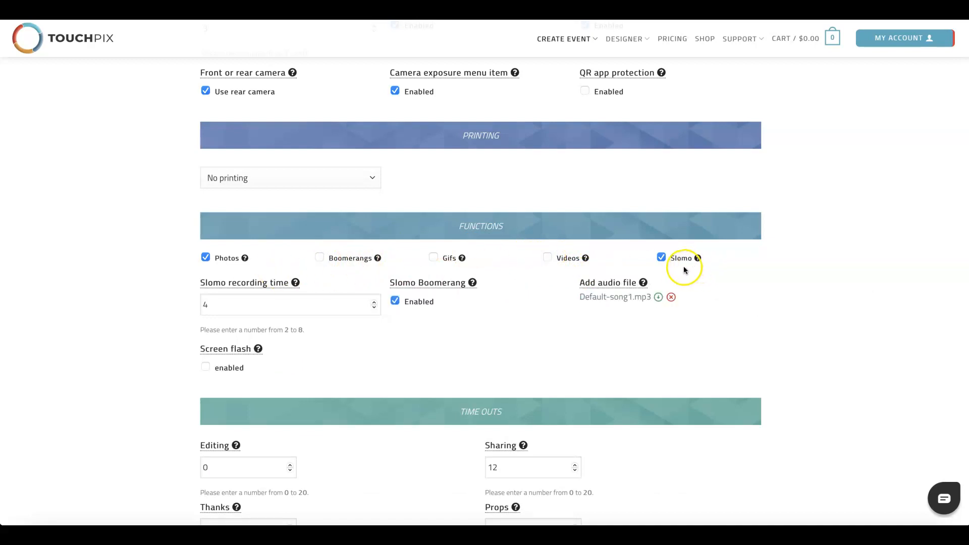
Read the help notes for the Photos and Screen flash options, and enable the screen flash.
click(245, 259)
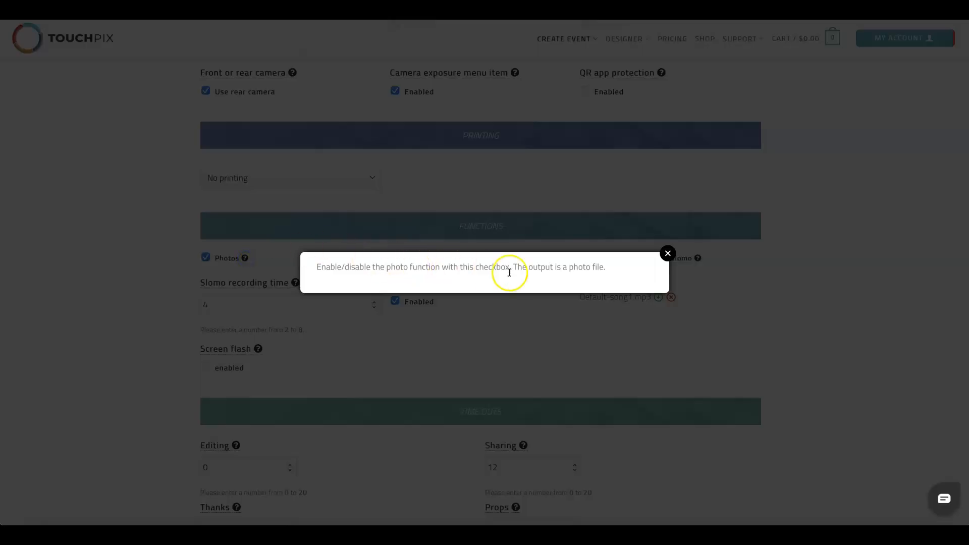
click(668, 253)
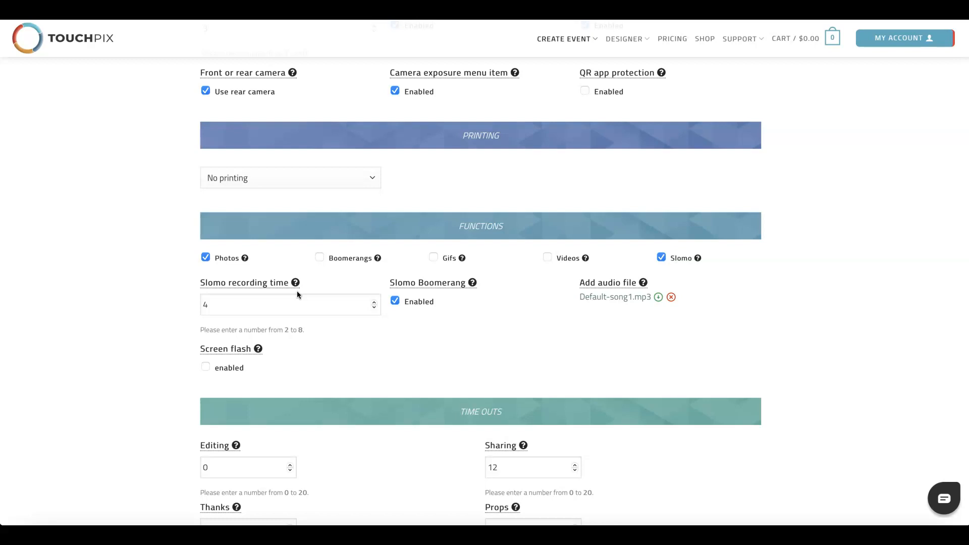
mouse_move(424, 280)
mouse_move(258, 352)
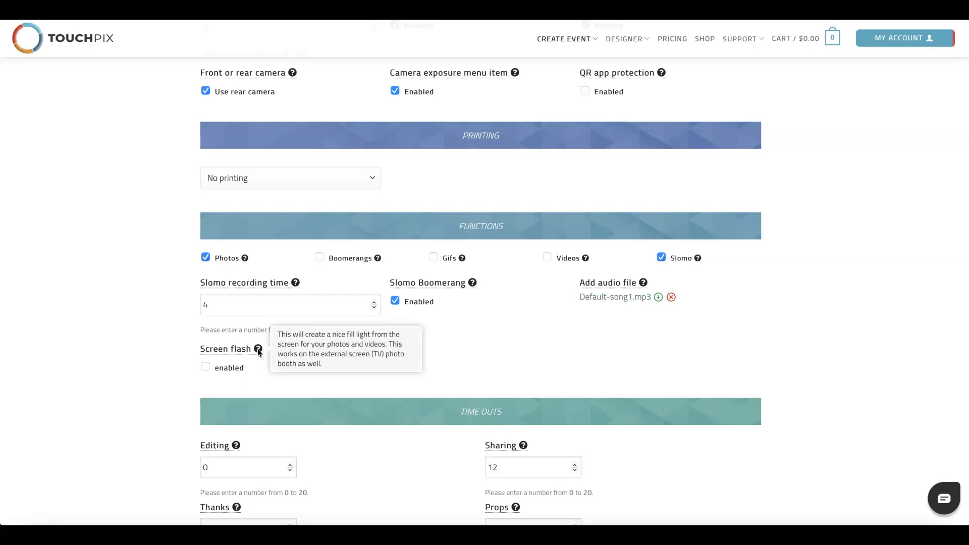
click(206, 366)
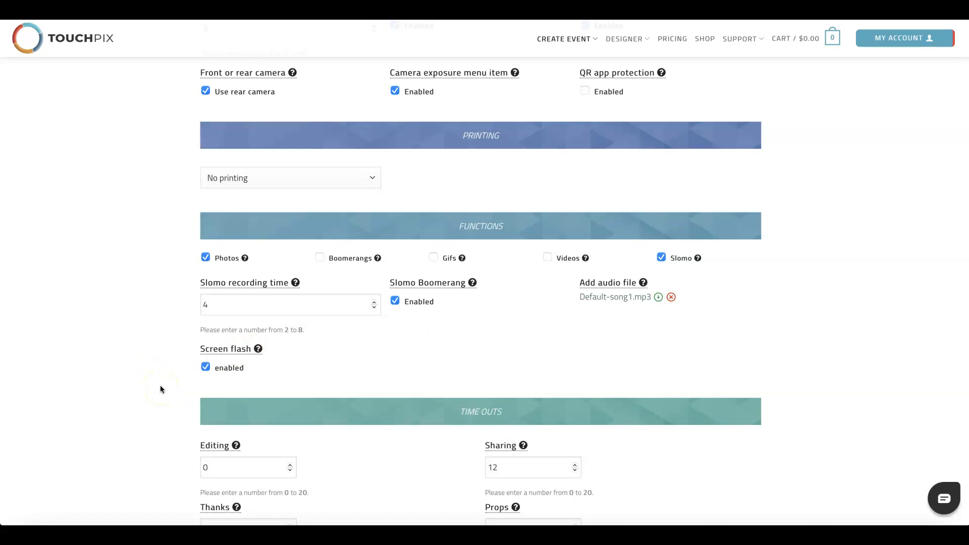
Set the Sharing time-out to 10 and check the help notes for the Editing and Props time-outs.
scroll(160, 388, down, 1)
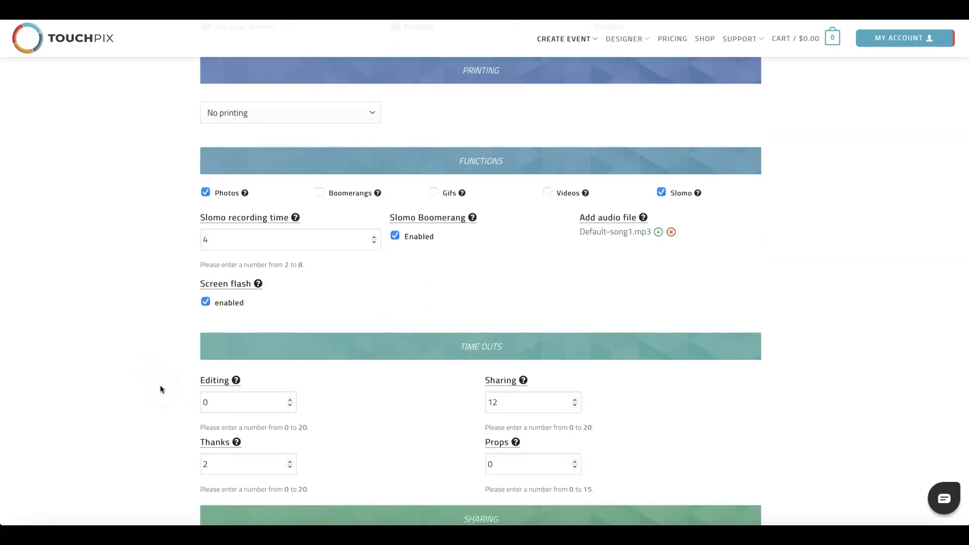
scroll(160, 386, down, 2)
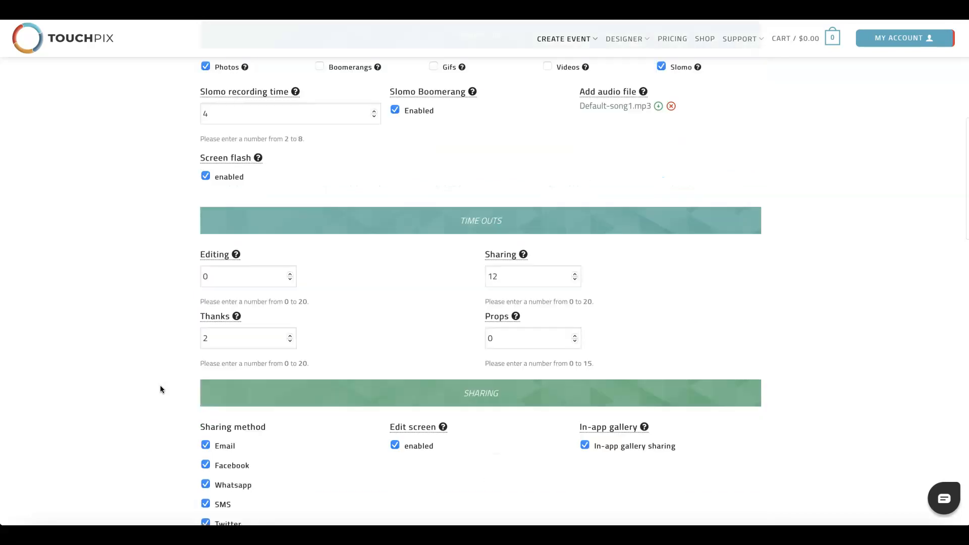
mouse_move(236, 249)
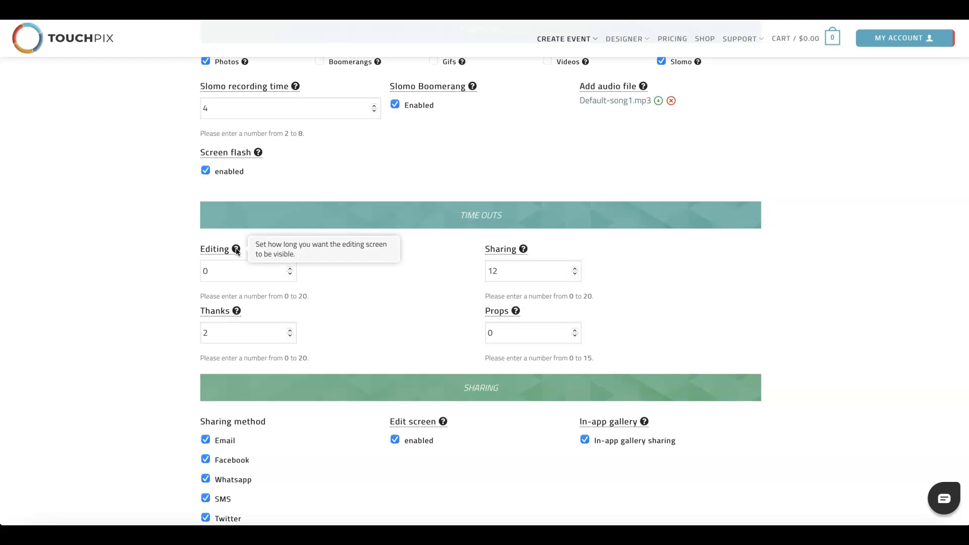
click(211, 273)
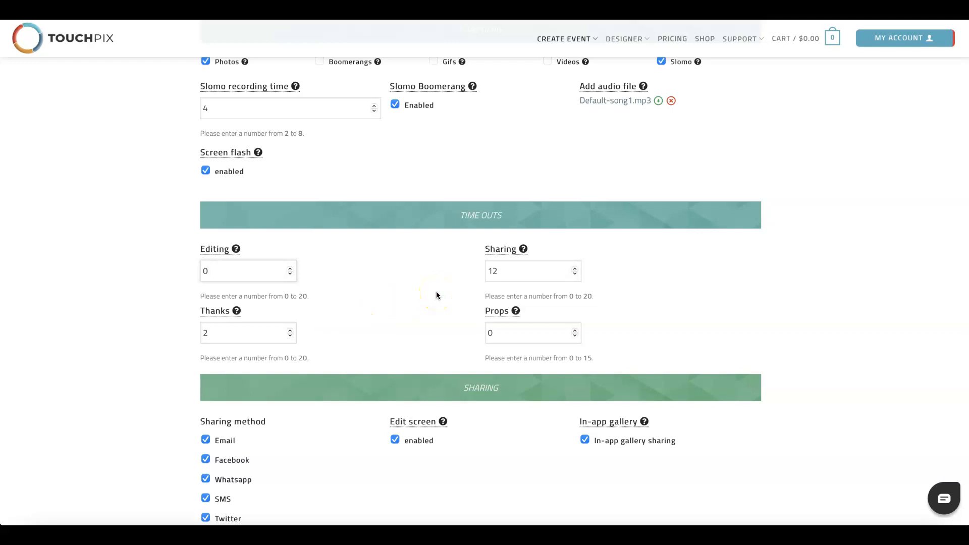
click(502, 271)
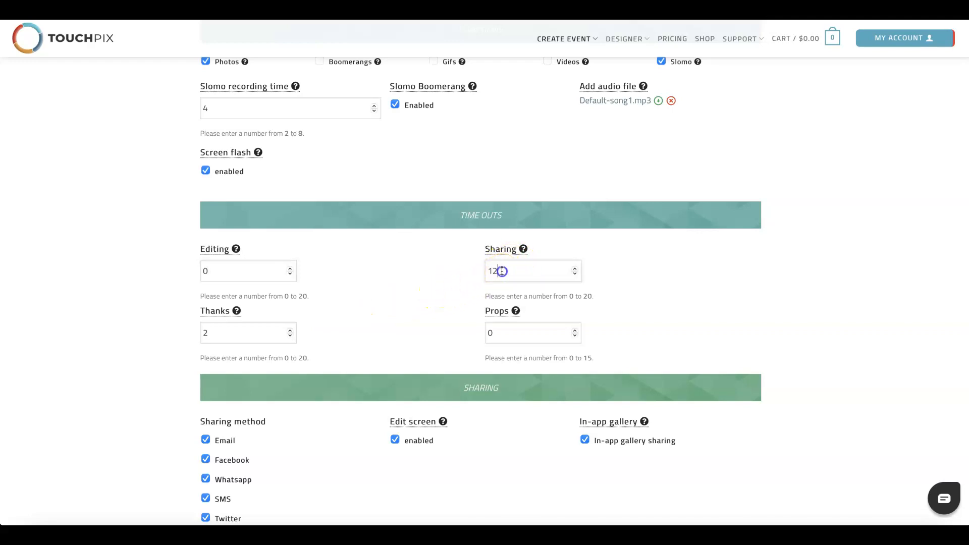
key(BackSpace)
text(0)
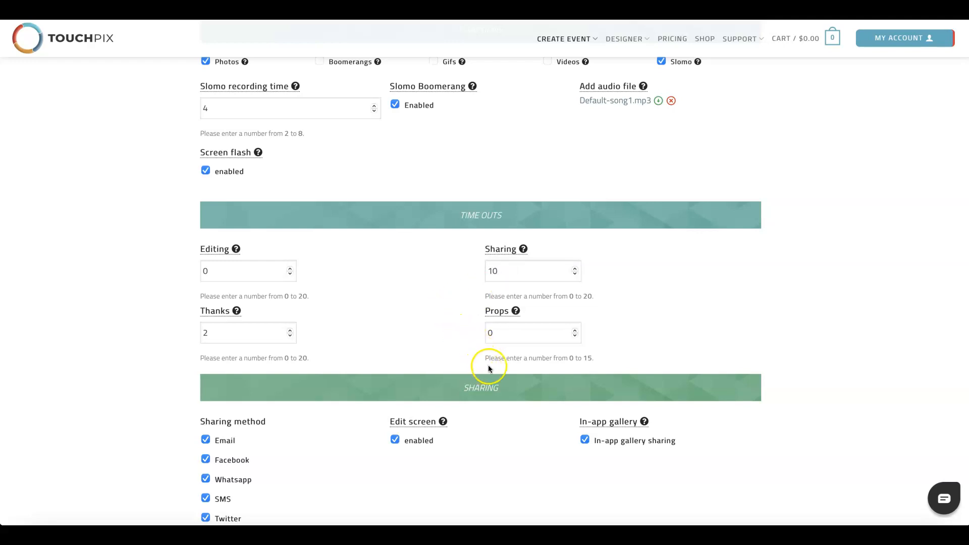
mouse_move(516, 311)
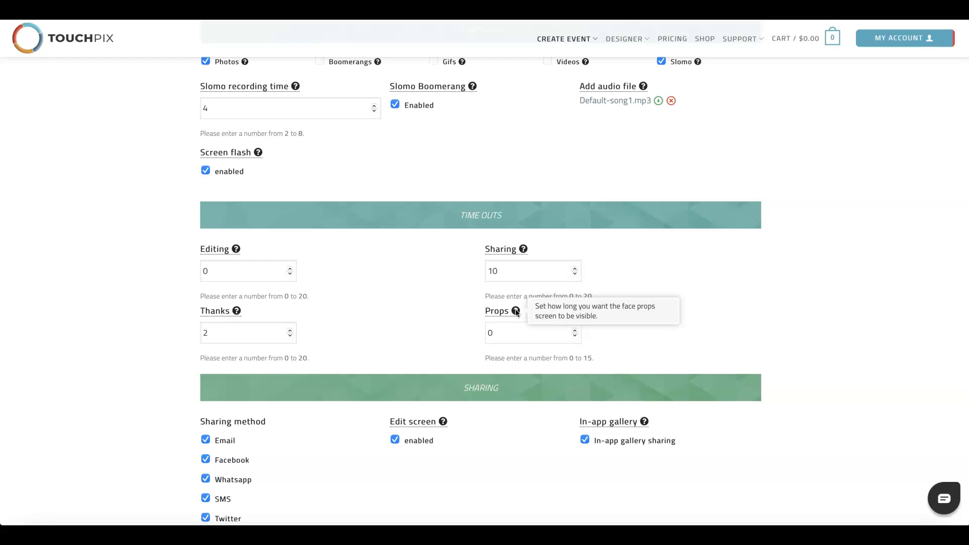
click(453, 344)
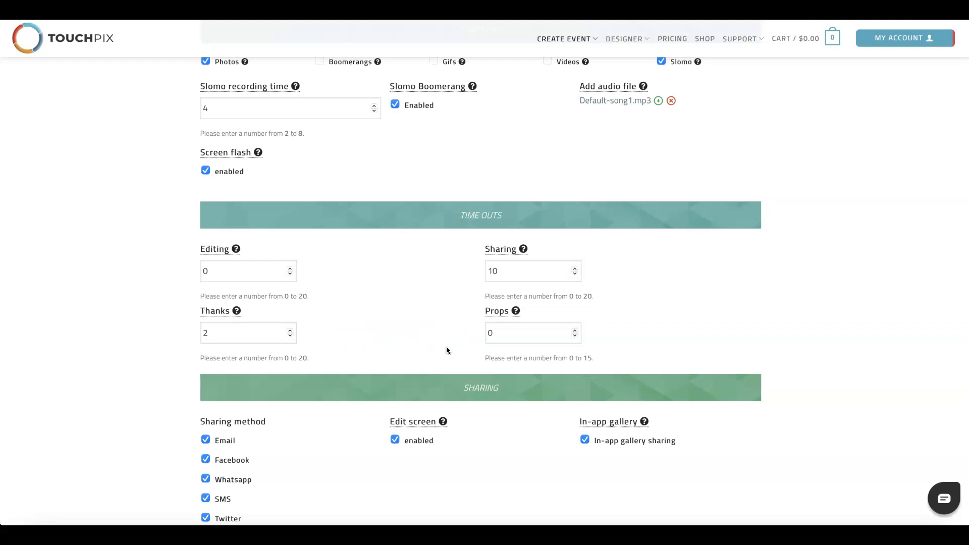
Disable the edit screen in the sharing settings after reading its help note.
scroll(450, 316, down, 5)
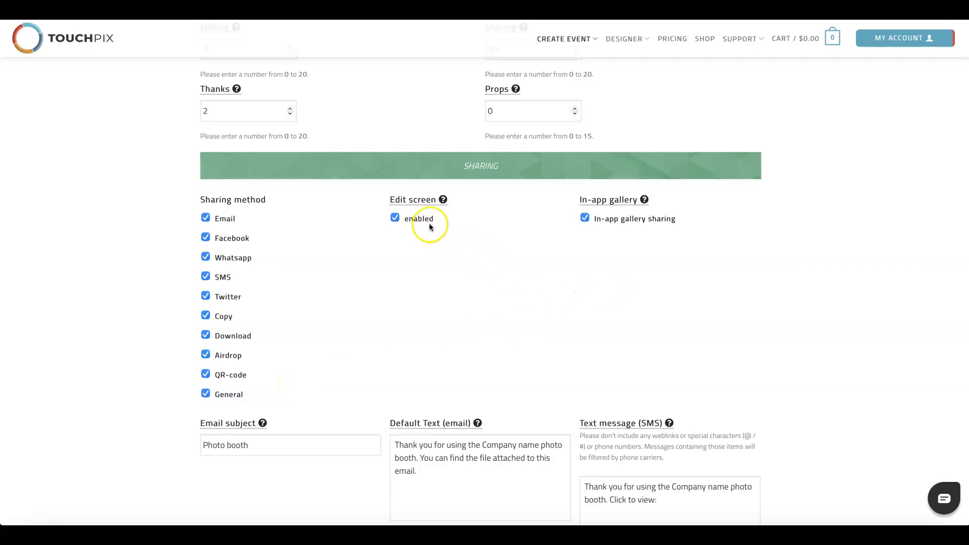
mouse_move(442, 200)
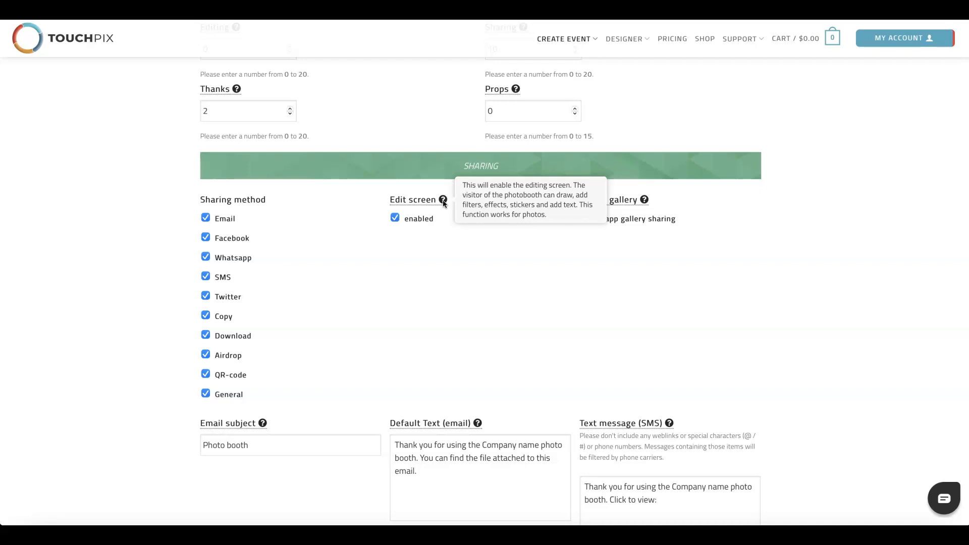
click(395, 218)
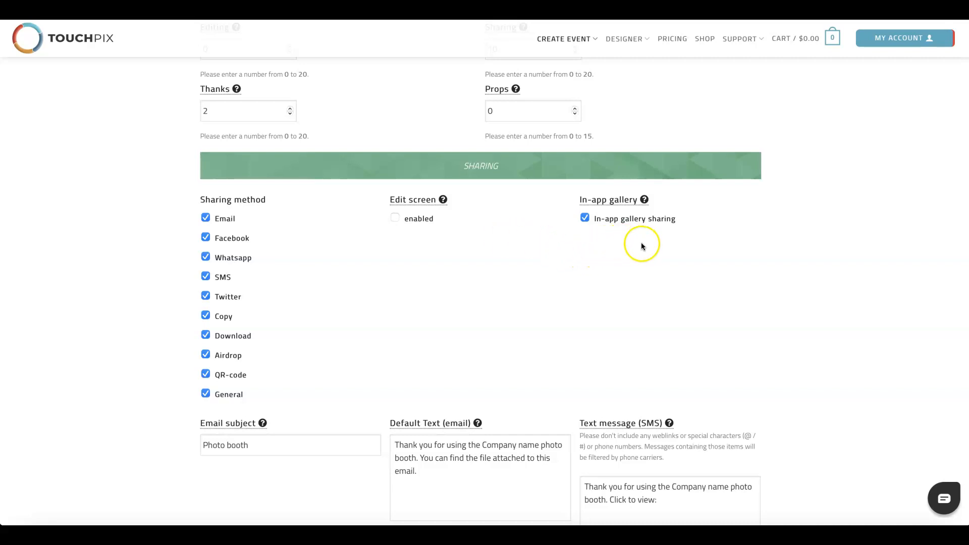
Read the help note for the in-app gallery and set the email subject to "Walls 360 Photo Booth".
mouse_move(644, 200)
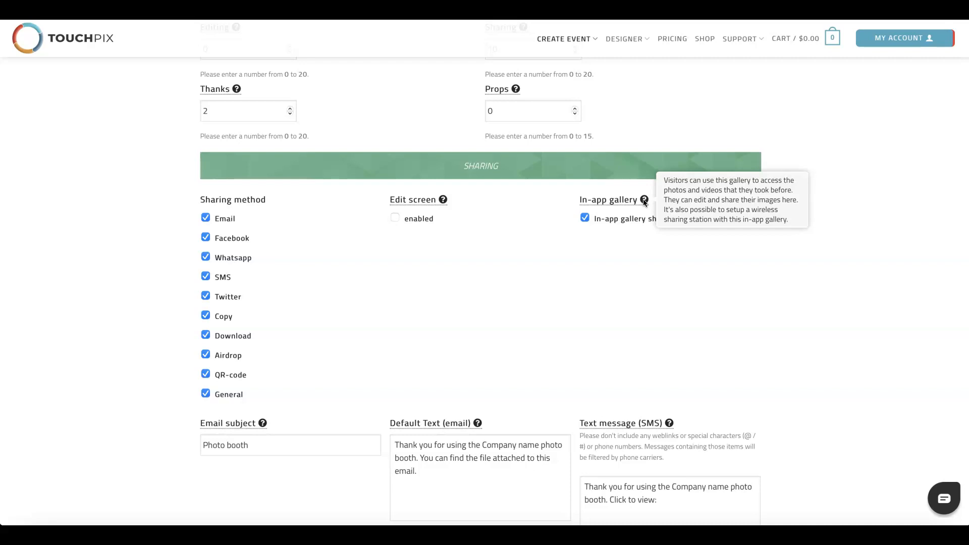
scroll(491, 305, down, 5)
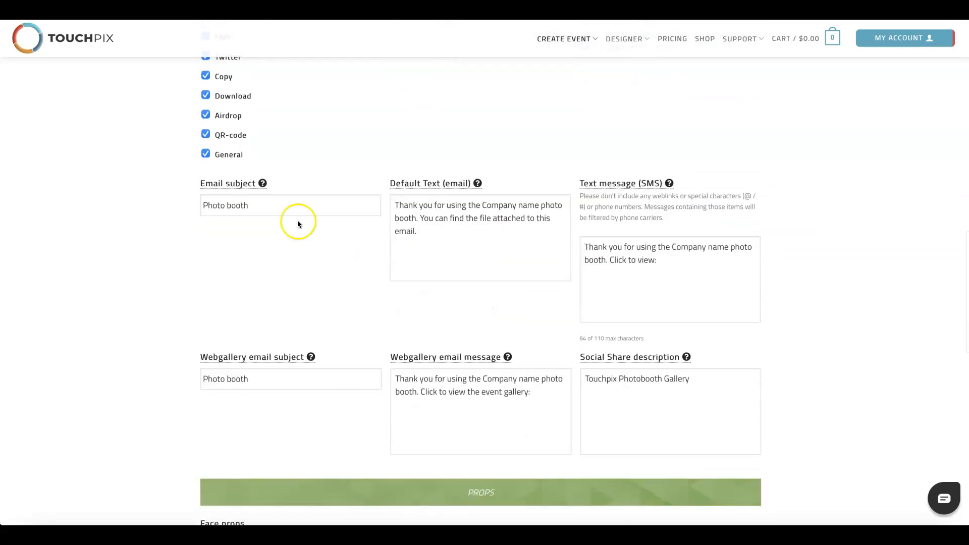
triple_click(238, 209)
text(Walls 360)
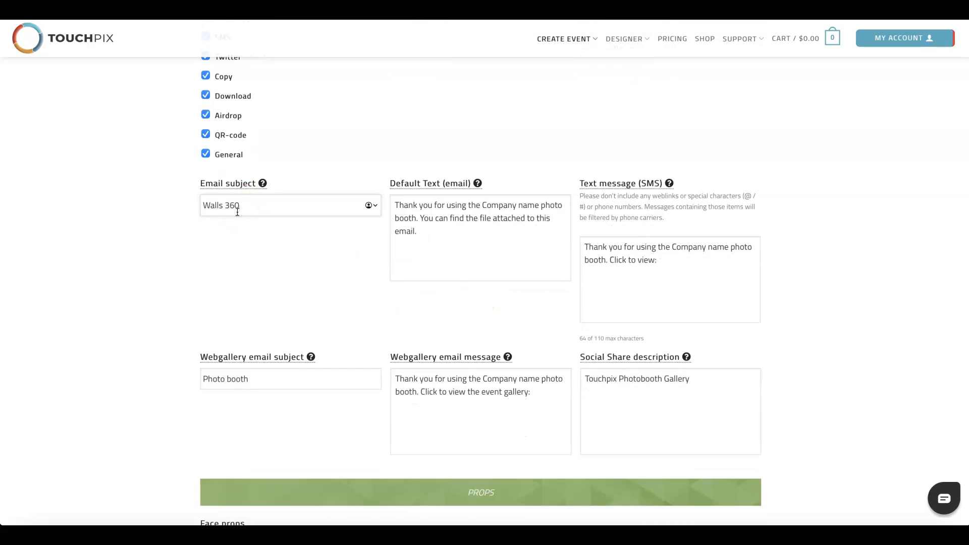
text( Photo Booth)
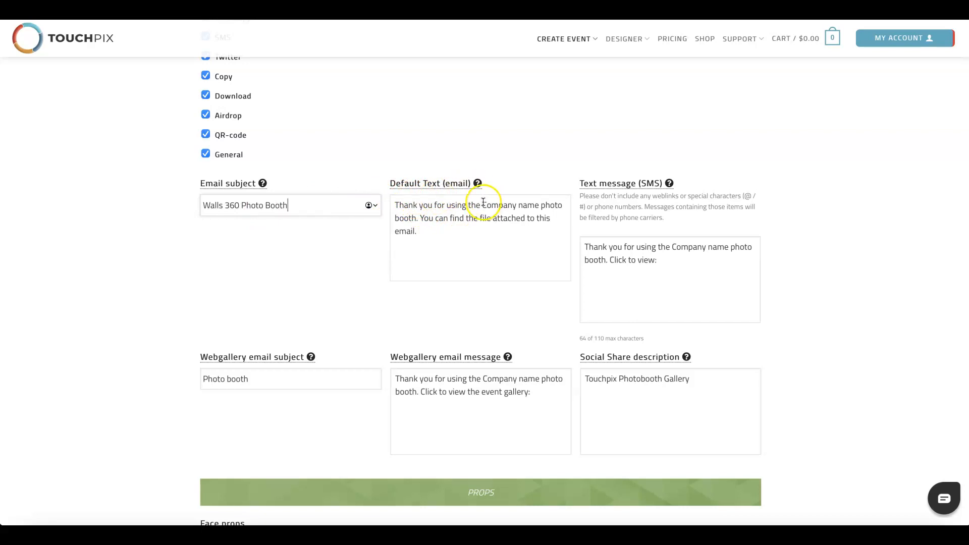
Replace the company placeholder in the default email text with the copied "Walls 360 Photo Booth" and put a blank line before the second sentence.
drag(290, 205, 190, 207)
key(ctrl+c)
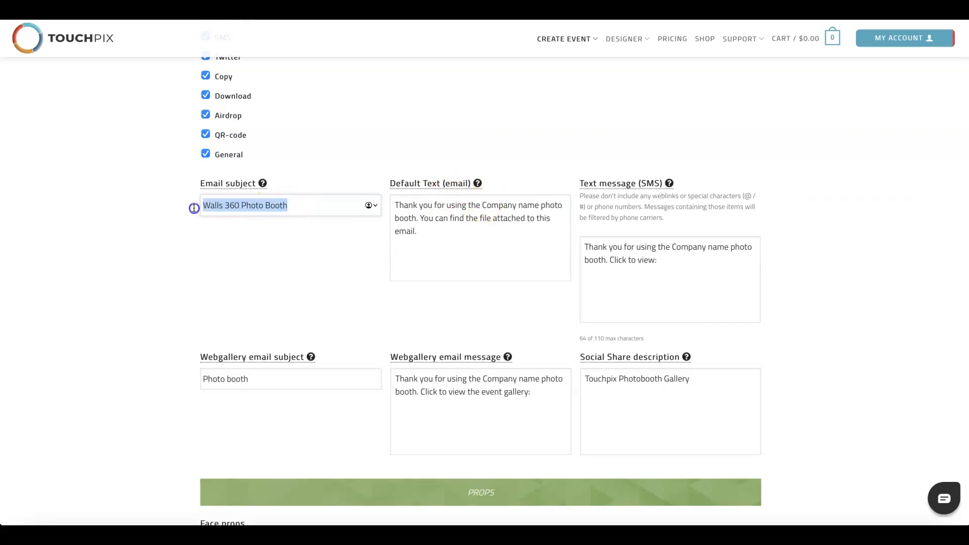
click(483, 206)
drag(468, 205, 413, 220)
key(ctrl+v)
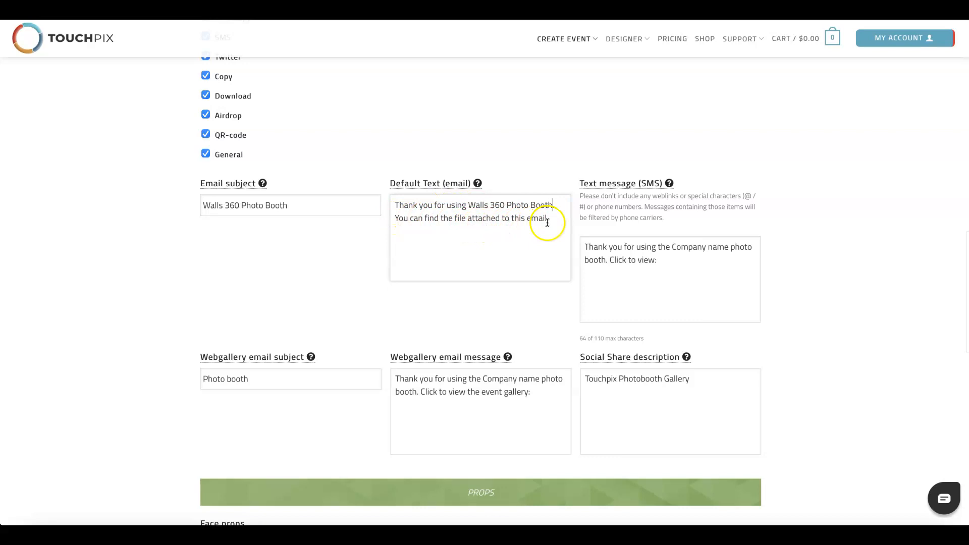
key(Return)
key(BackSpace)
key(Return)
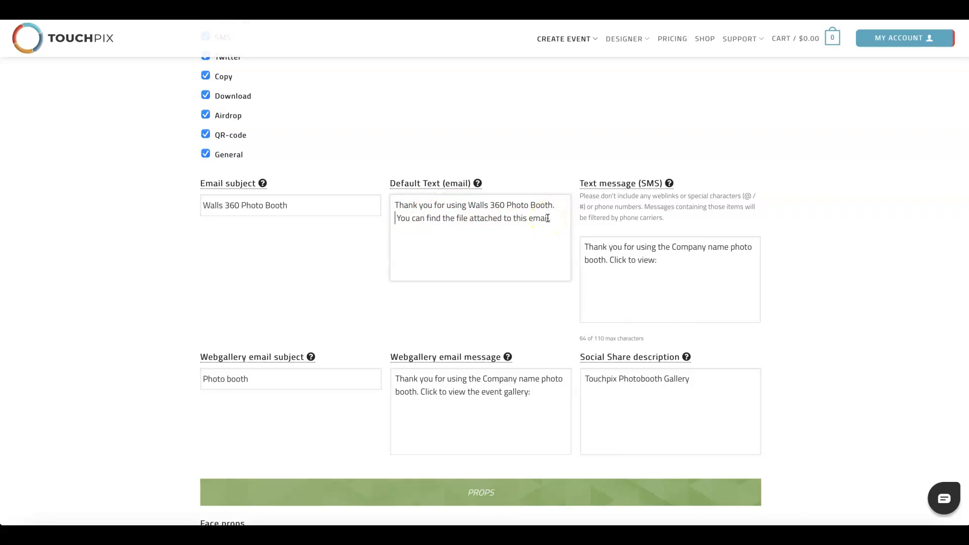
key(Return)
key(Delete)
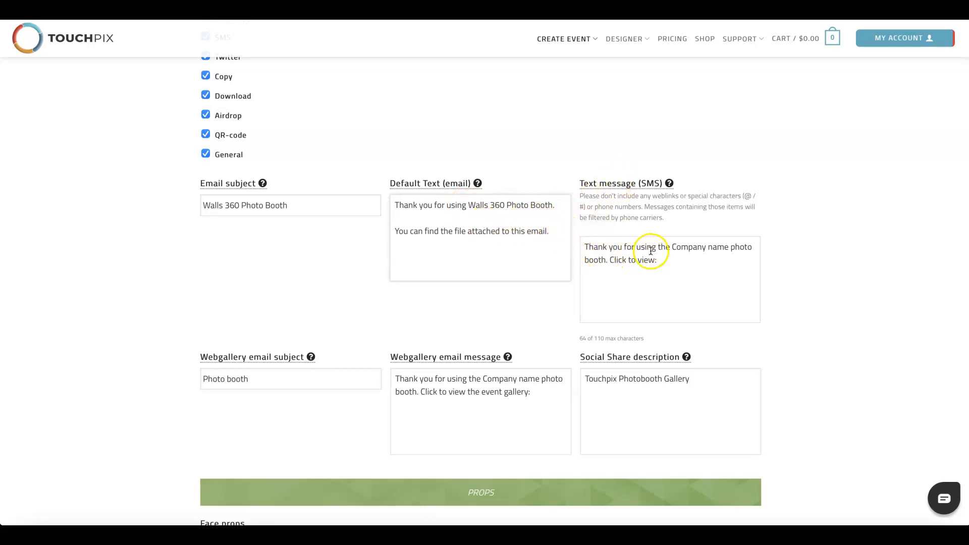
Replace the company placeholder in the SMS text with "Walls 360 Photo Booth" and put a blank line before "Click to view:".
drag(659, 246, 605, 262)
key(ctrl+v)
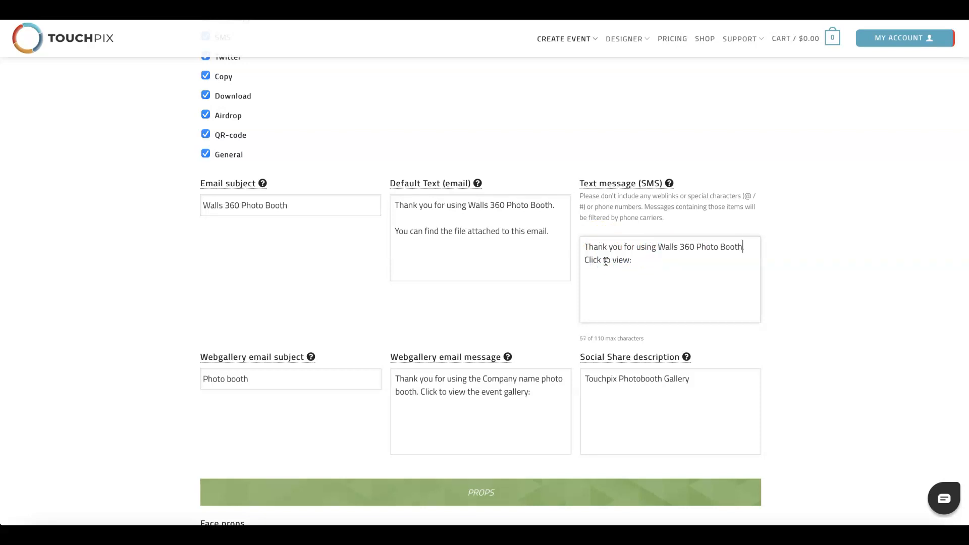
click(753, 246)
key(Return)
key(Return)
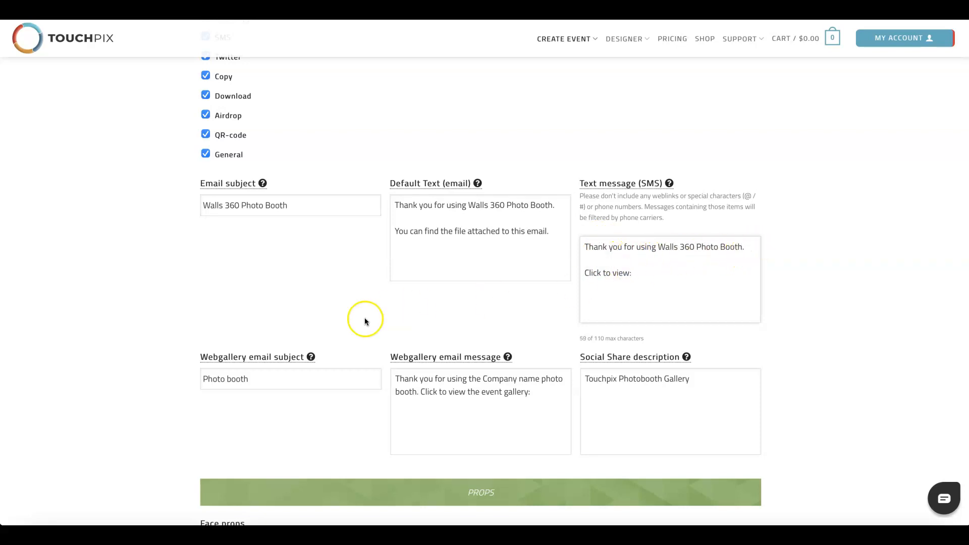
Put "Walls 360 Photo Booth" in the webgallery email subject and message, with a blank line before the message's "Click to view the event gallery:".
triple_click(253, 376)
key(ctrl+v)
drag(469, 378, 418, 397)
key(ctrl+v)
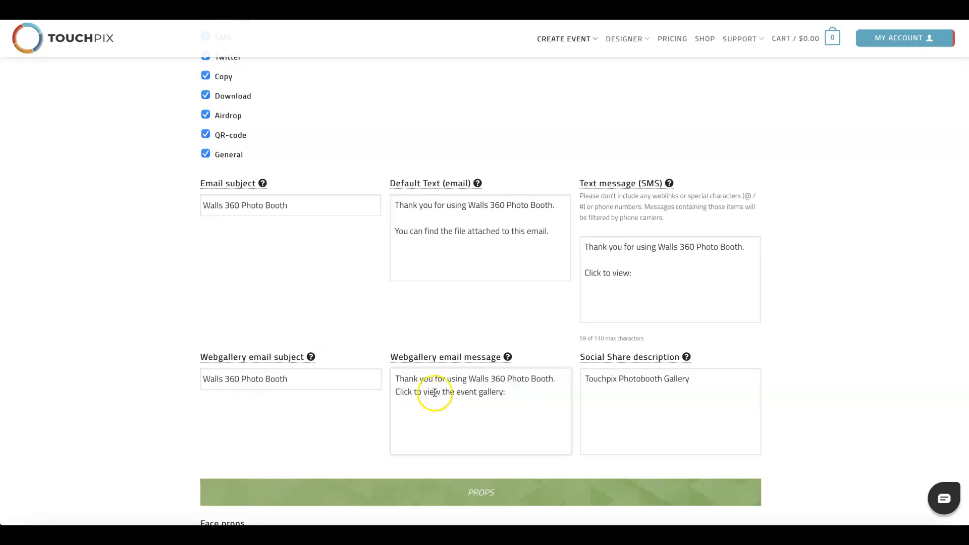
click(558, 381)
key(Return)
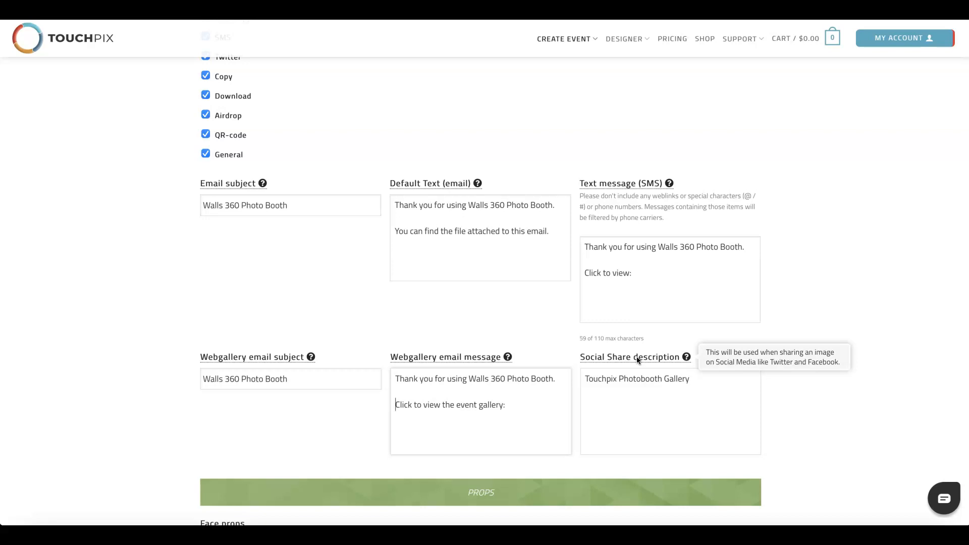
Replace the social share description with "Take a look at this fanastic".
click(641, 379)
drag(586, 379, 695, 390)
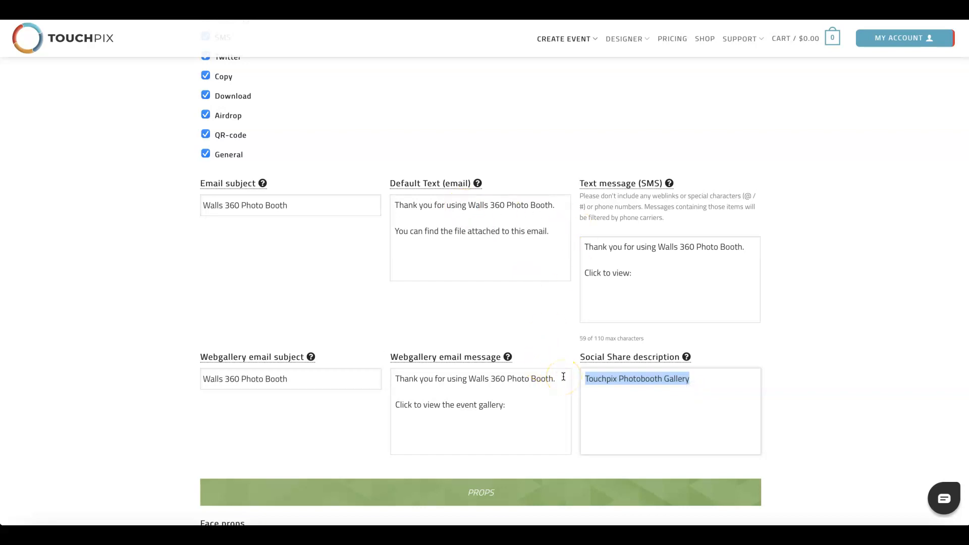
text(Take a look a)
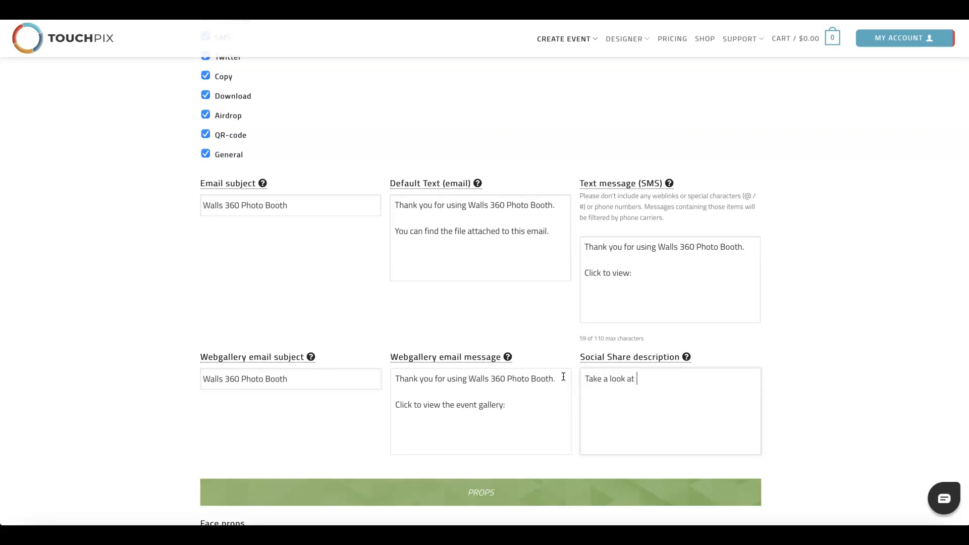
text(th)
key(BackSpace)
key(BackSpace)
text(my)
key(BackSpace)
key(BackSpace)
key(BackSpace)
text(this fanat)
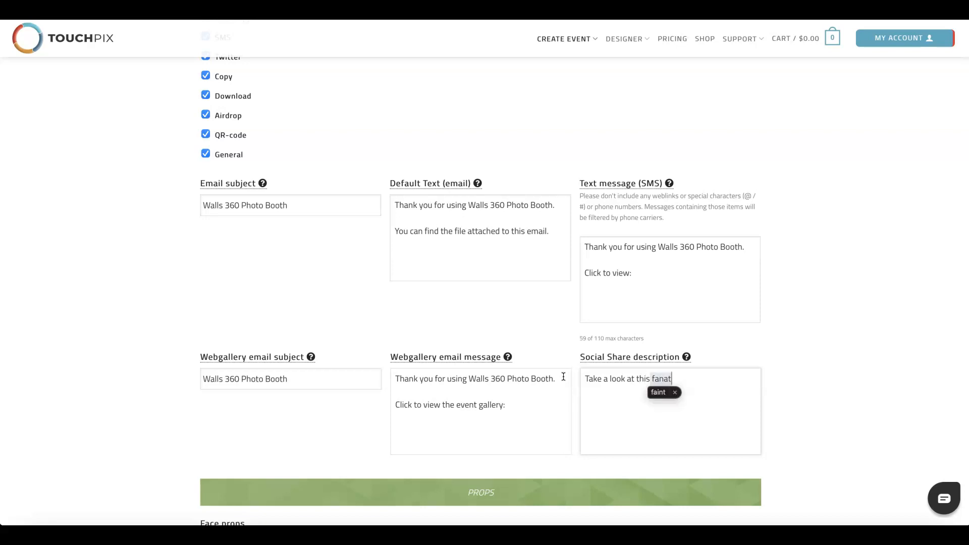
key(BackSpace)
text(stic)
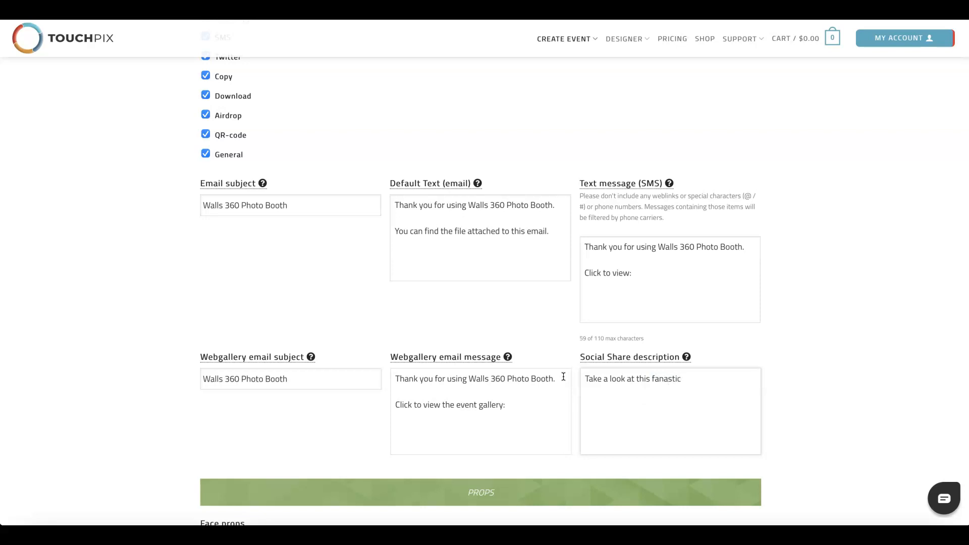
Correct the misspelled word "fanastic" in the social share description to "fantastic".
click(632, 381)
click(668, 380)
right_click(668, 380)
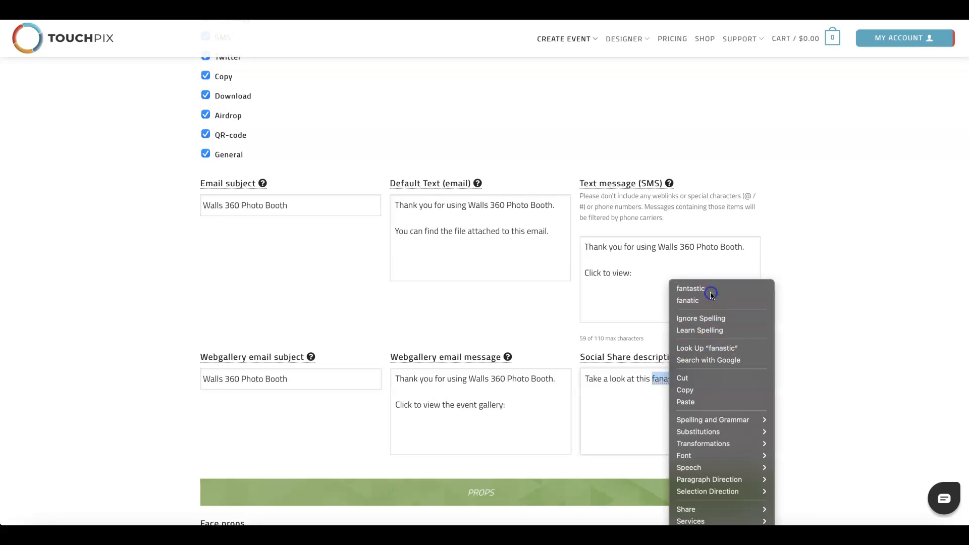
click(712, 294)
Complete the social share description with "360 video by Walls 360 Photo Booth!".
click(690, 379)
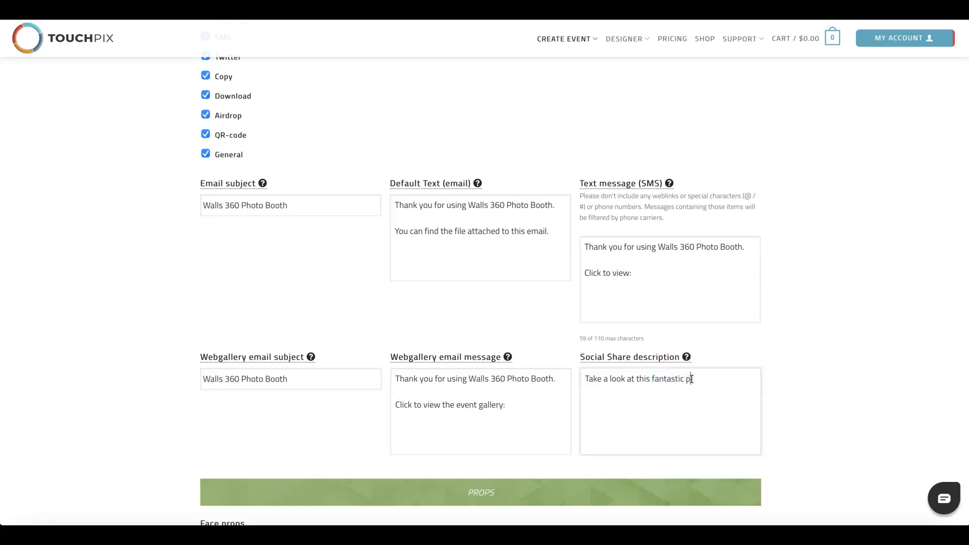
text(360)
text( video)
text(!)
text(by Walls )
text(360 Phot)
text(o B)
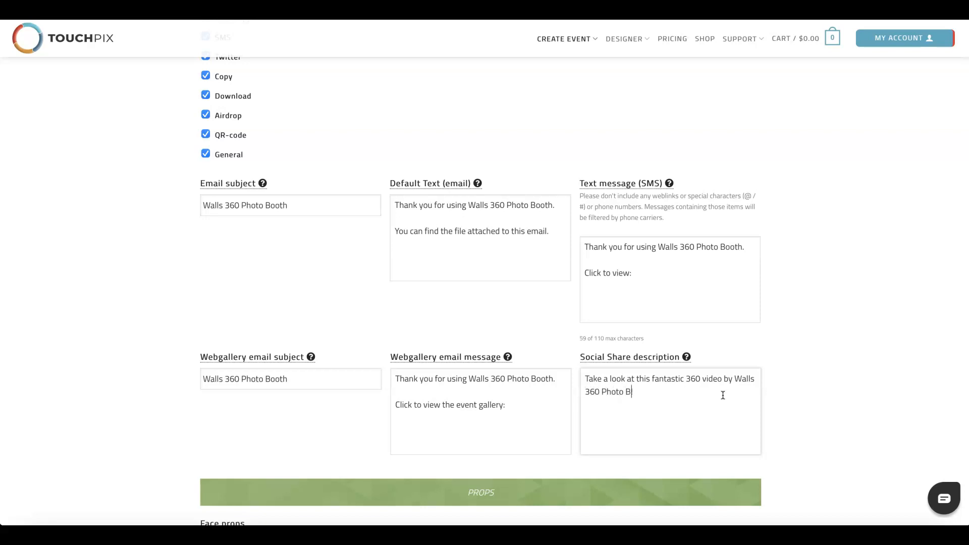
text(ooth!)
Look through the available sets of face props.
scroll(778, 403, down, 5)
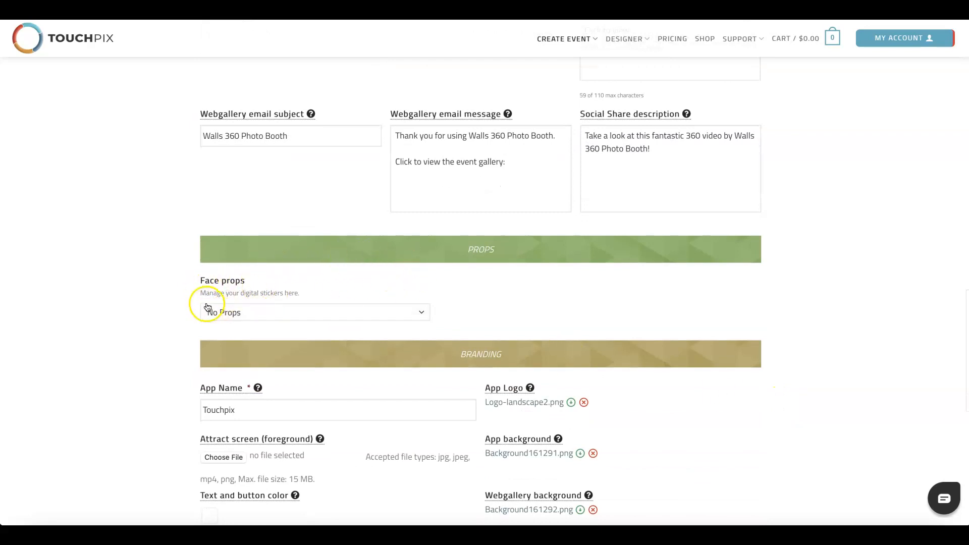
click(313, 313)
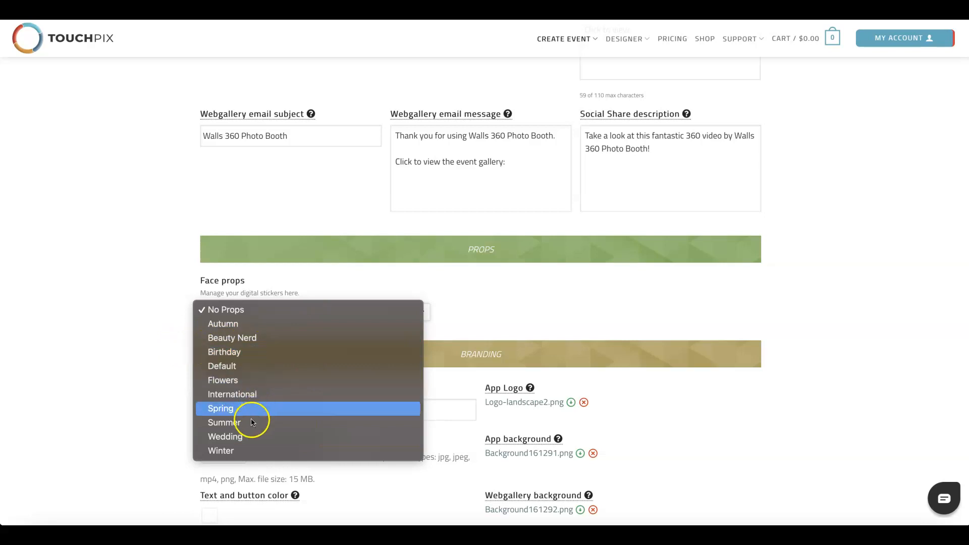
click(146, 415)
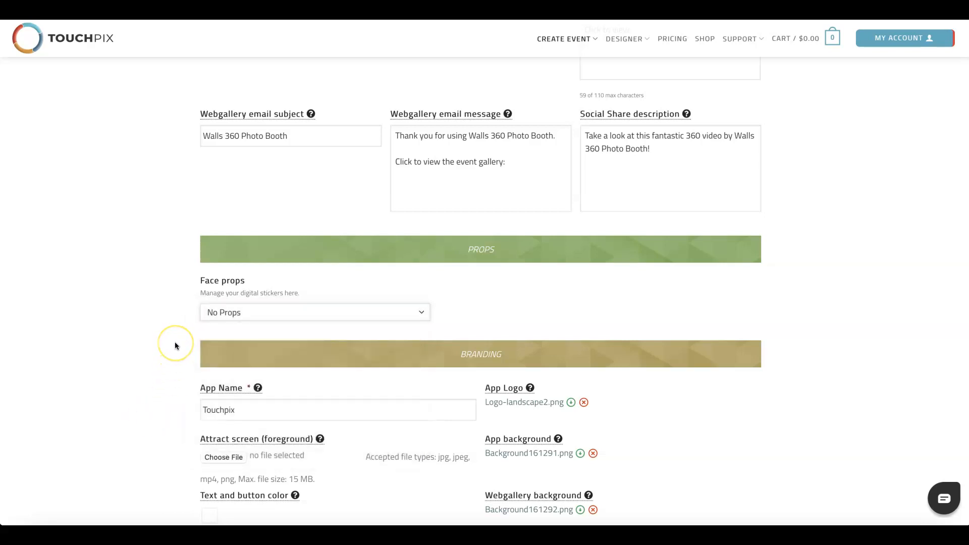
Change the app name in the branding settings to "Walls 360 Photo Booth".
scroll(166, 355, down, 3)
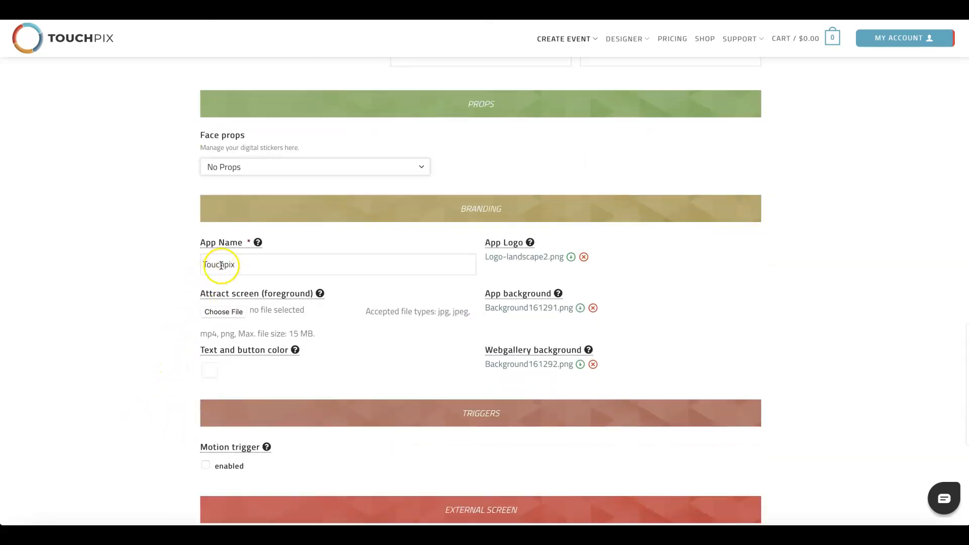
double_click(222, 265)
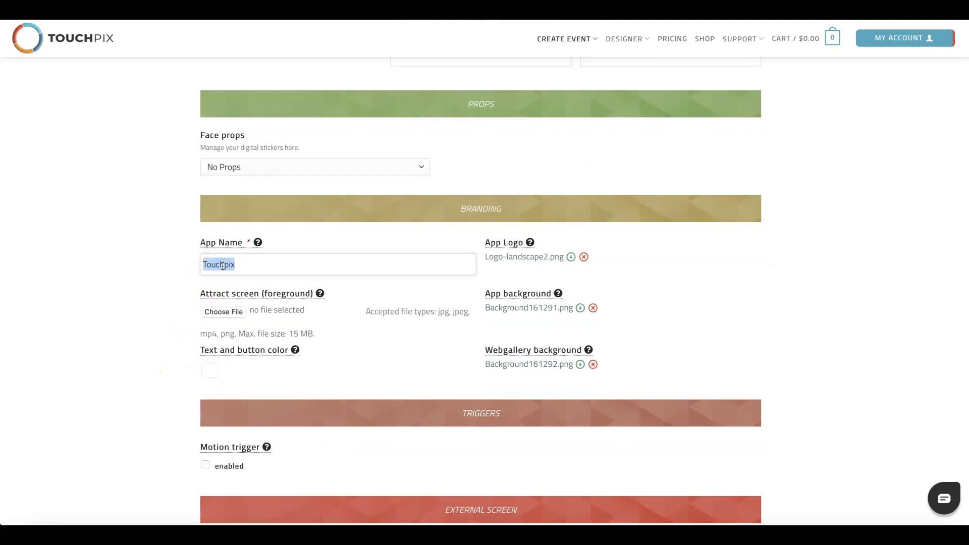
text(Walls 360 Photo Booth)
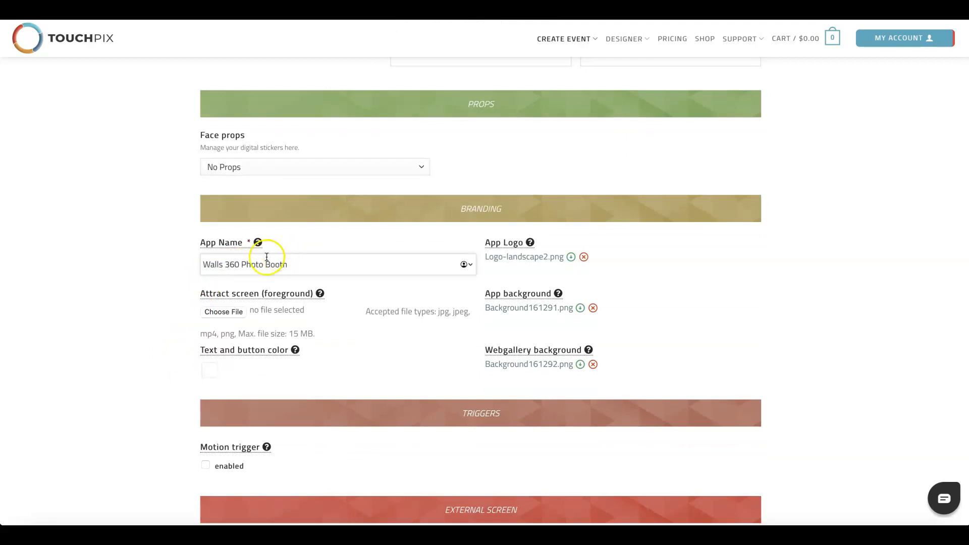
Check the help notes for the attract screen and app background, and set the text and button color to cyan.
mouse_move(527, 248)
mouse_move(320, 294)
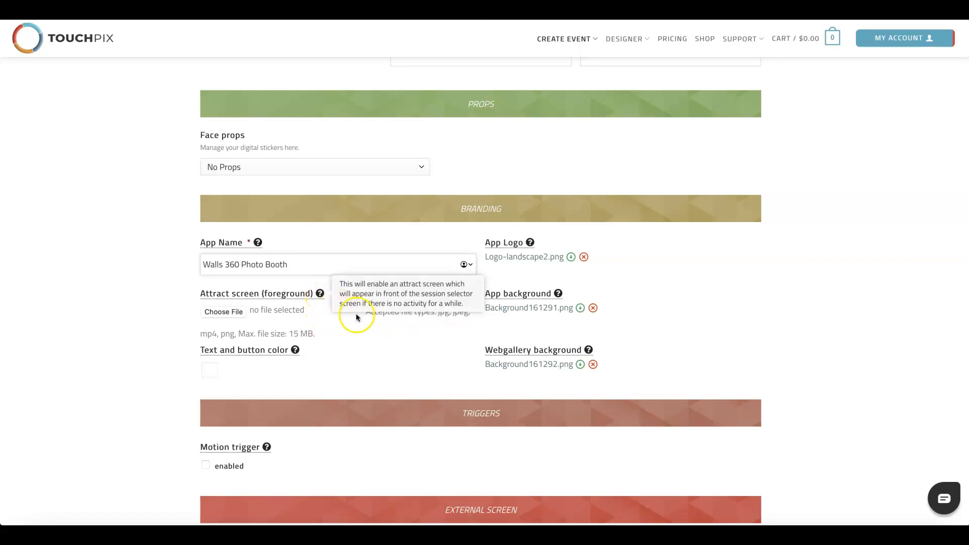
mouse_move(558, 294)
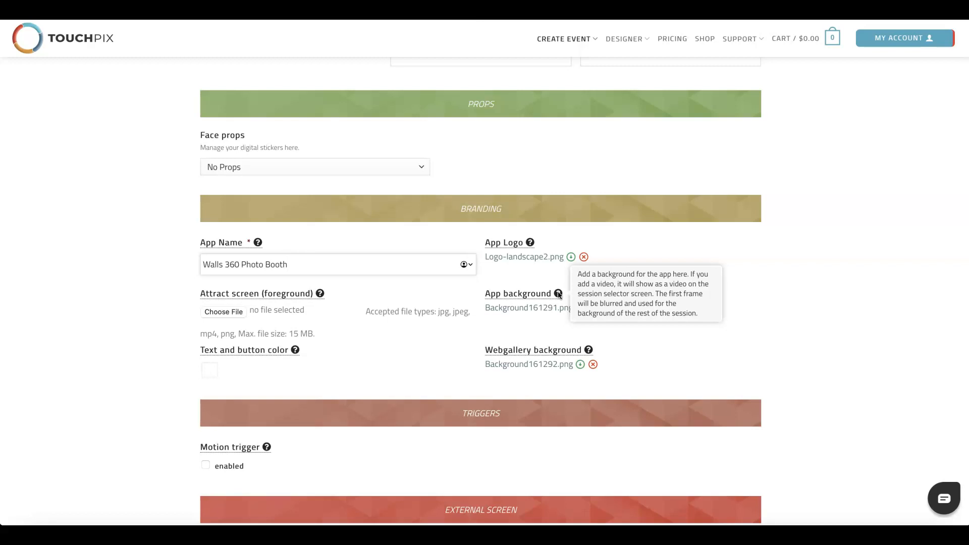
click(243, 368)
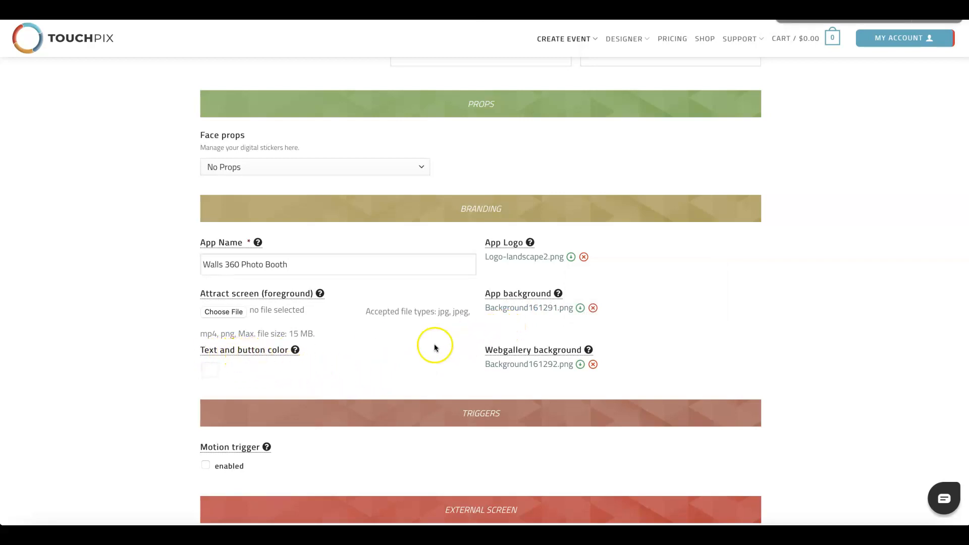
click(212, 369)
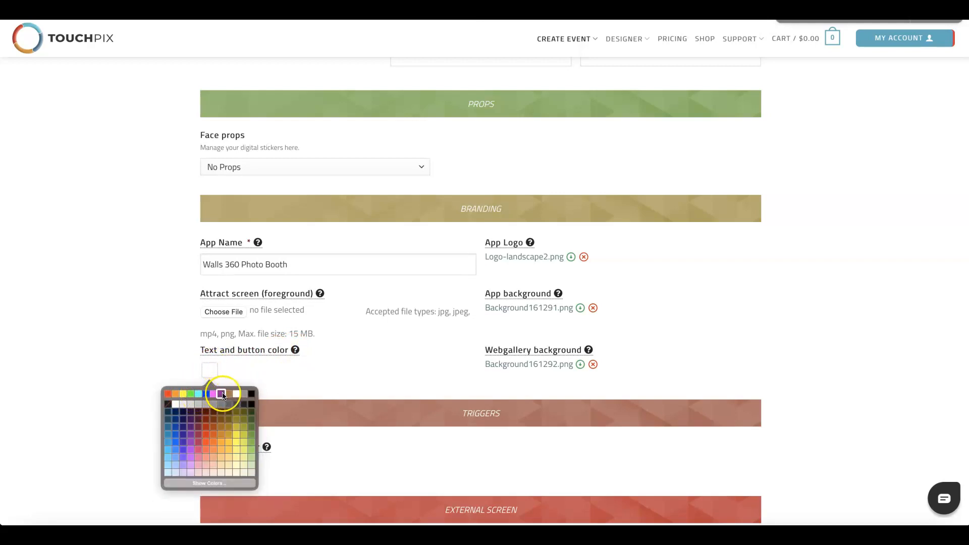
click(198, 393)
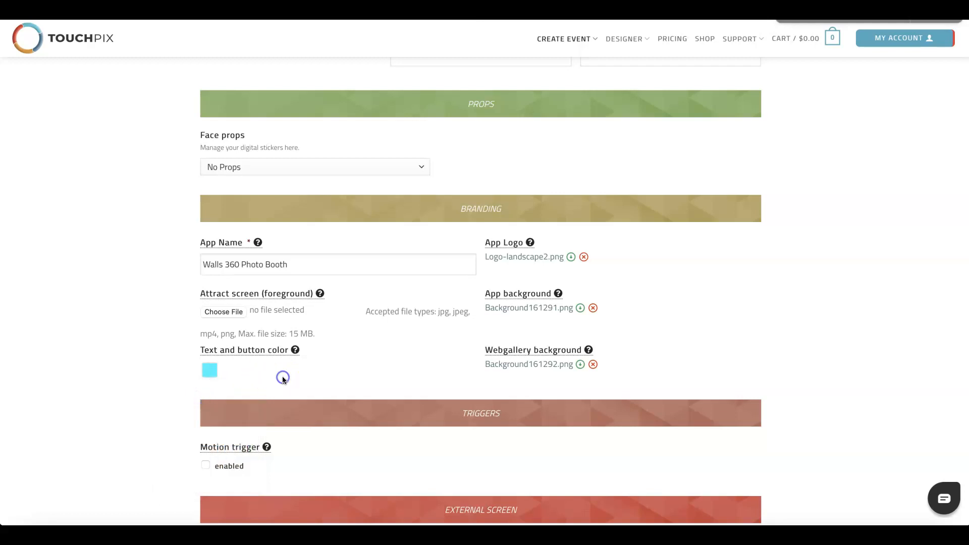
Try out the motion trigger by enabling it, and disable it again.
mouse_move(500, 355)
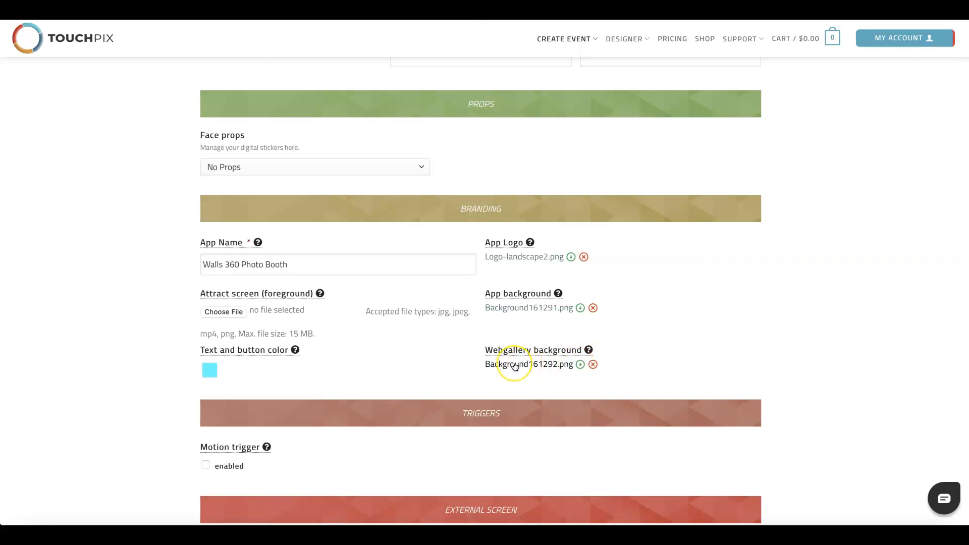
scroll(517, 366, down, 3)
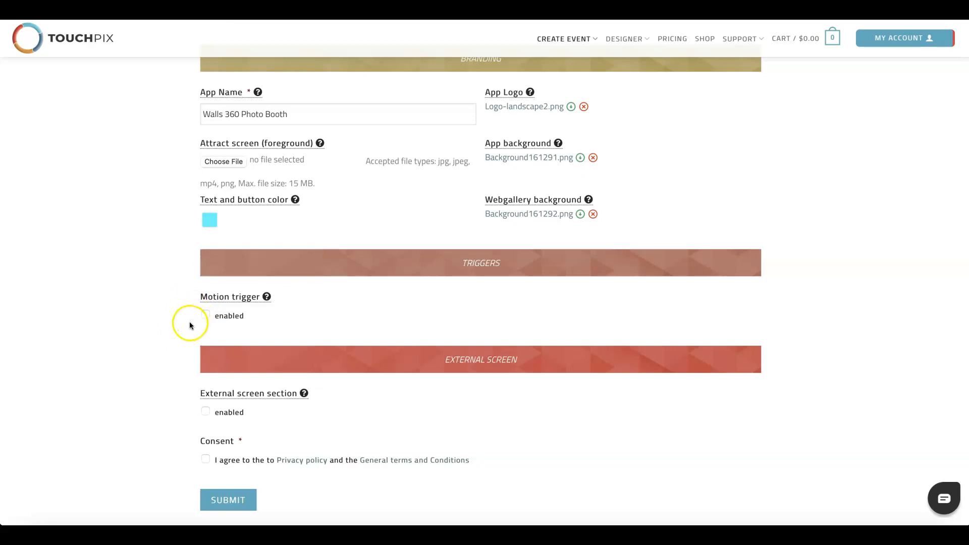
click(205, 314)
click(205, 314)
Agree to the privacy policy and general terms and conditions, and submit the event.
mouse_move(304, 395)
click(206, 459)
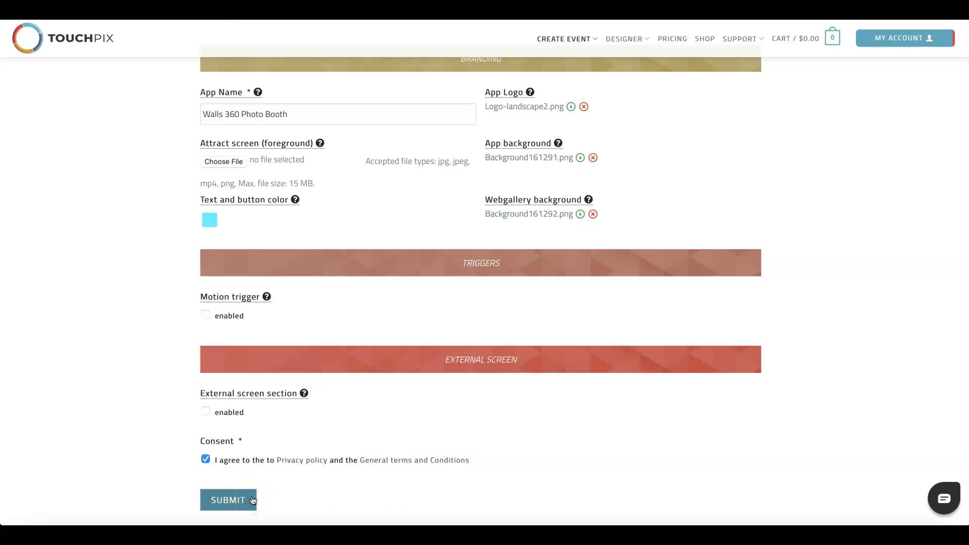
click(253, 500)
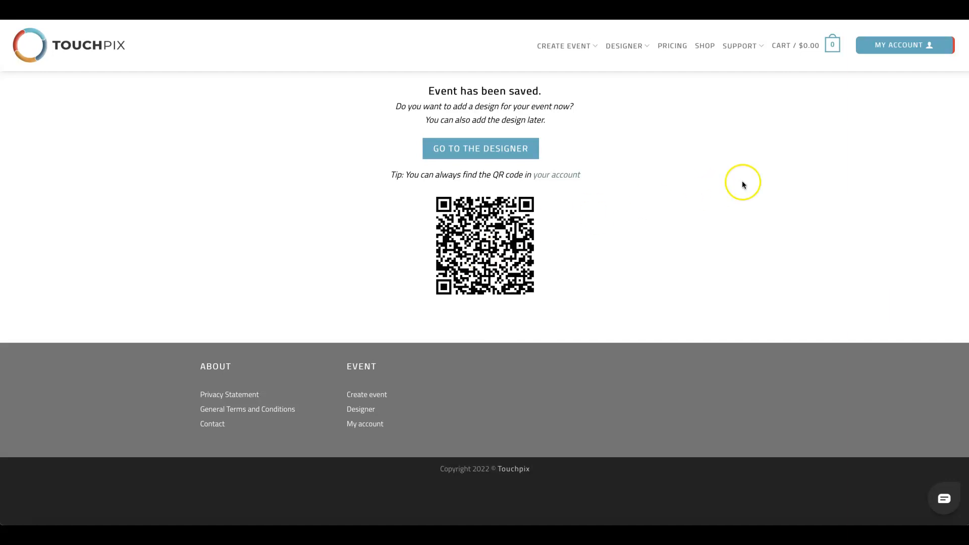
Open the "Walls Creations Test" event for editing from the account's list of events.
mouse_move(905, 45)
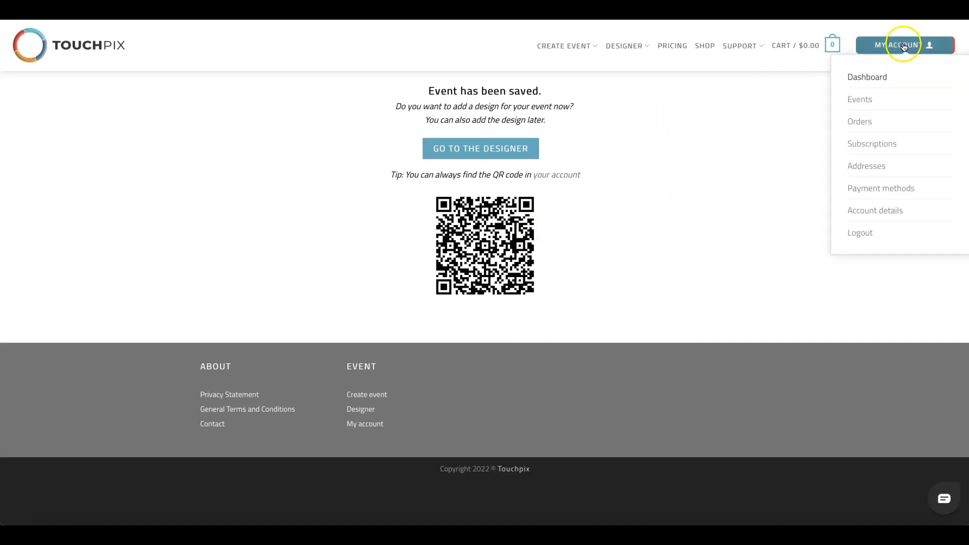
click(862, 99)
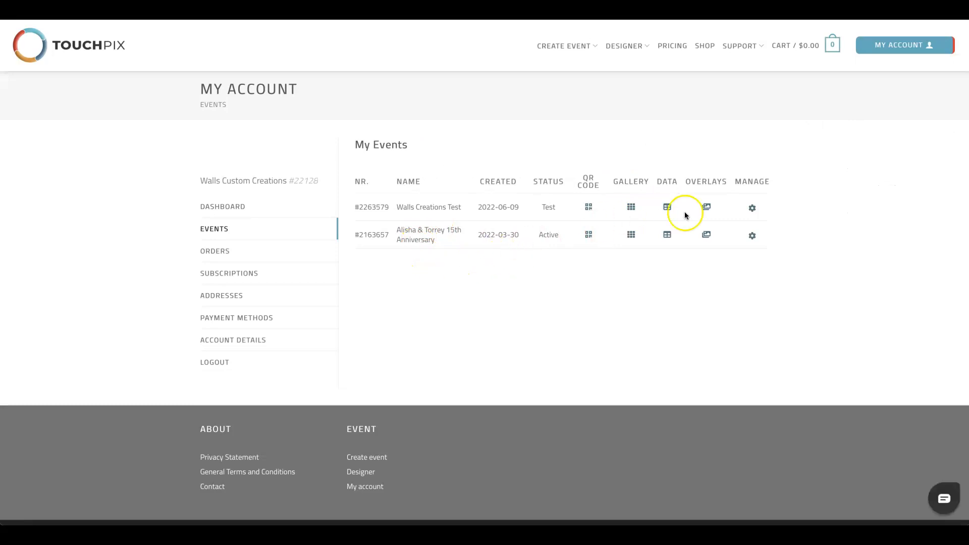
click(750, 209)
click(739, 230)
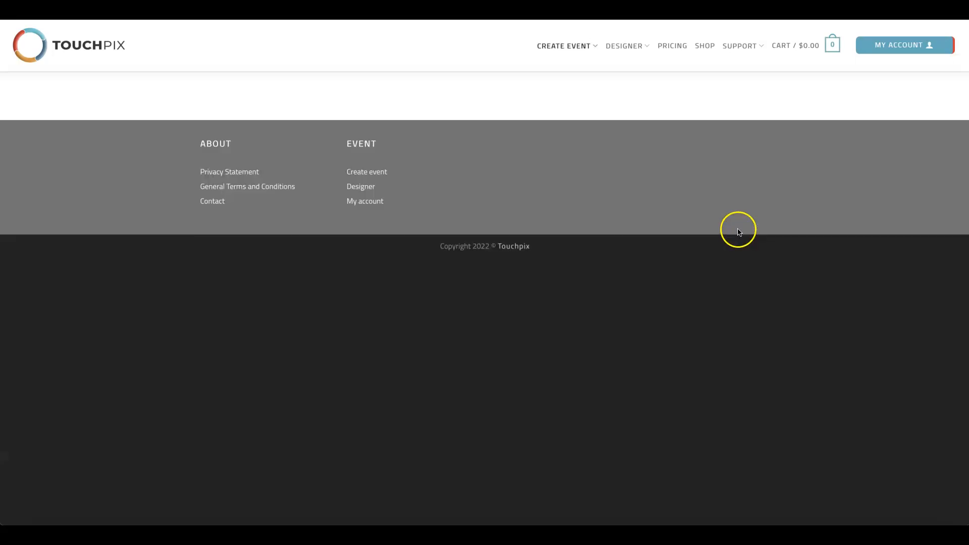
Review the event's saved settings, from the general settings and functions through sharing texts, branding, triggers and external screen.
scroll(450, 356, down, 20)
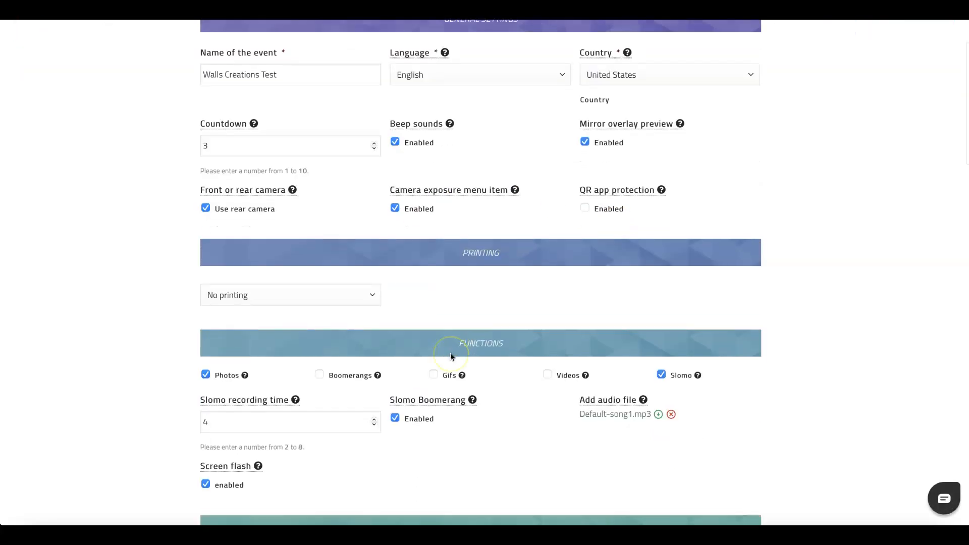
scroll(450, 357, down, 10)
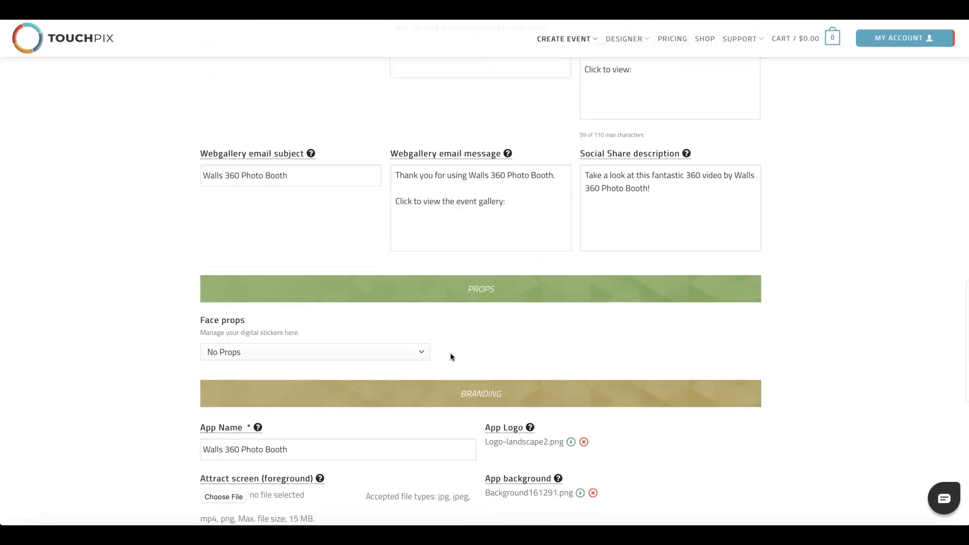
scroll(451, 357, up, 20)
scroll(450, 356, down, 1)
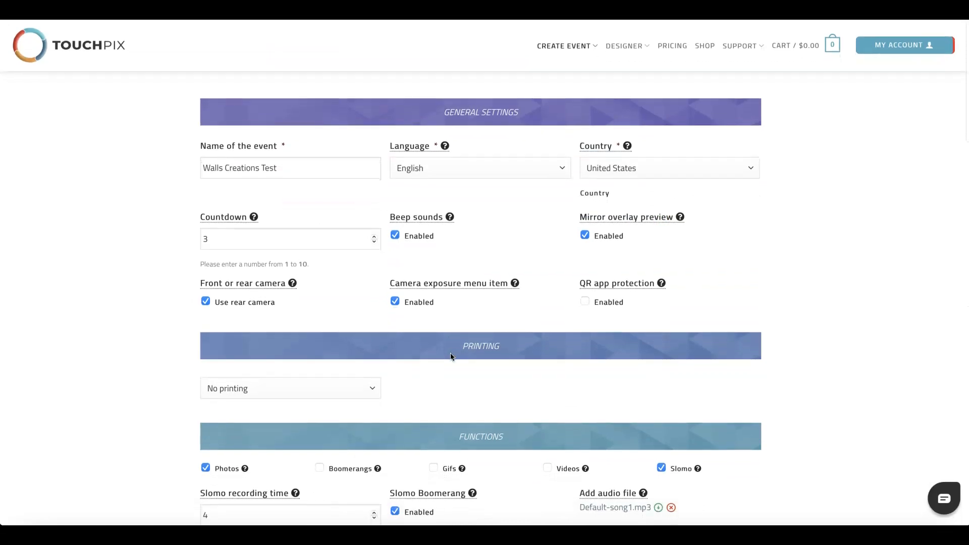
scroll(537, 487, down, 15)
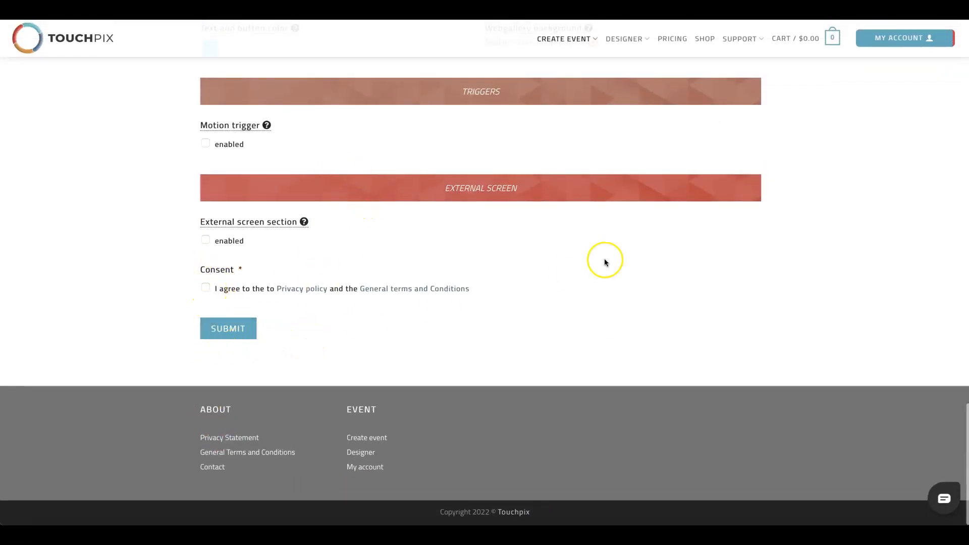
scroll(616, 254, up, 20)
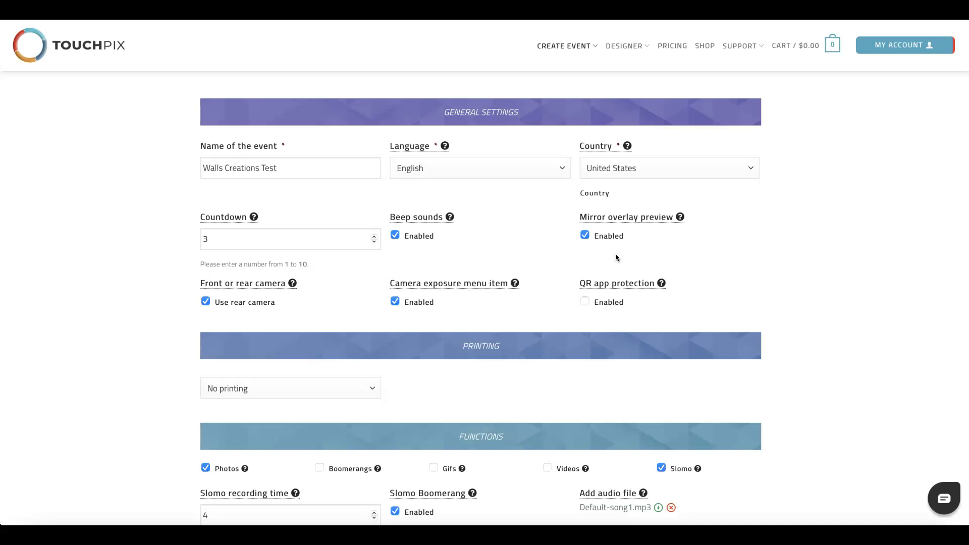
click(614, 251)
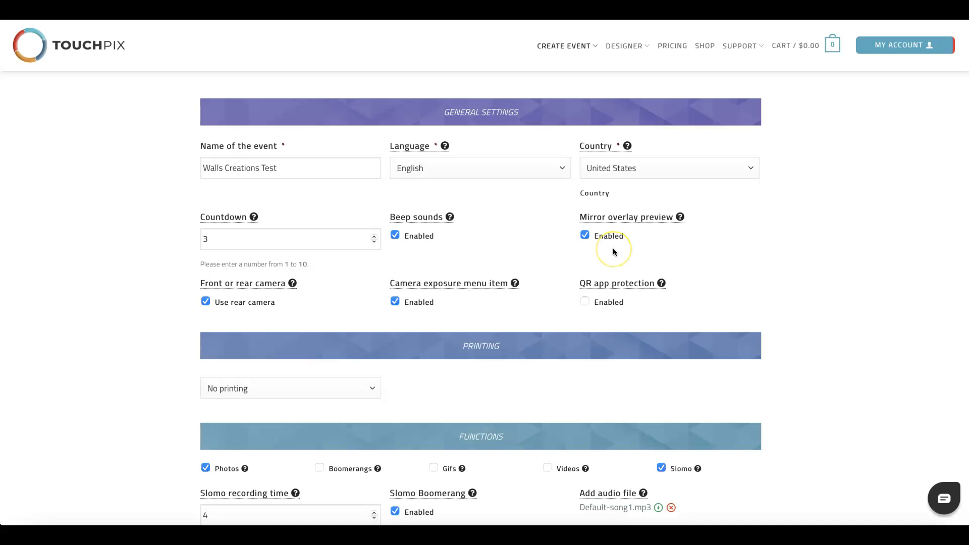